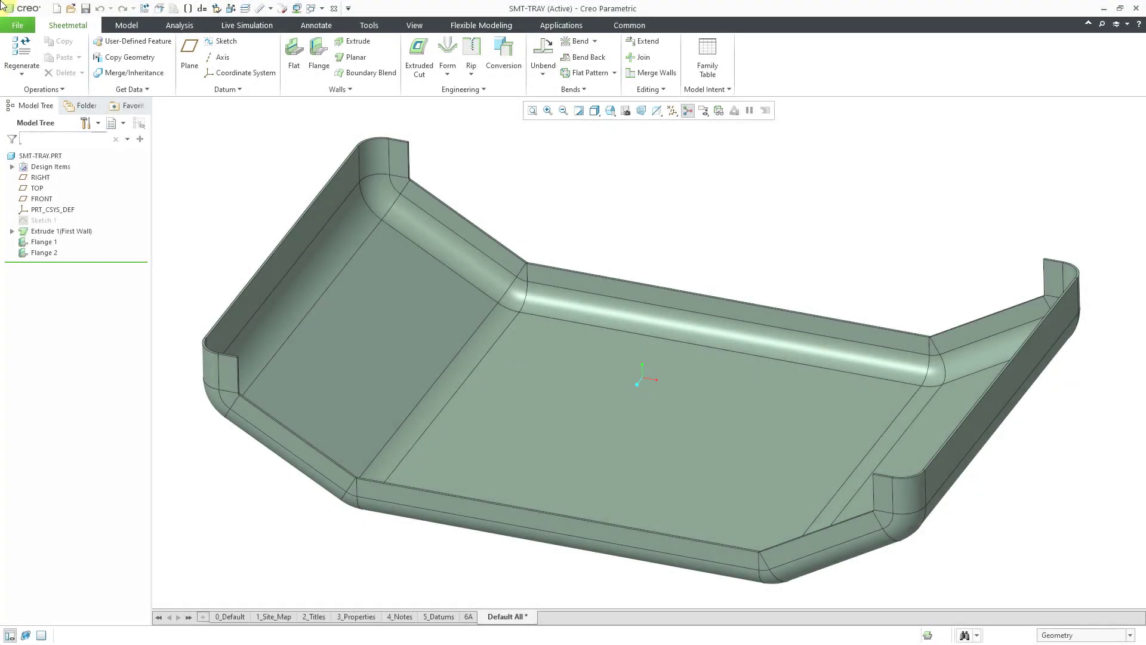
Step: Start a sketch on the RIGHT plane, adding the tray's upper back edge as a reference
left_click(663, 90)
left_click(42, 179)
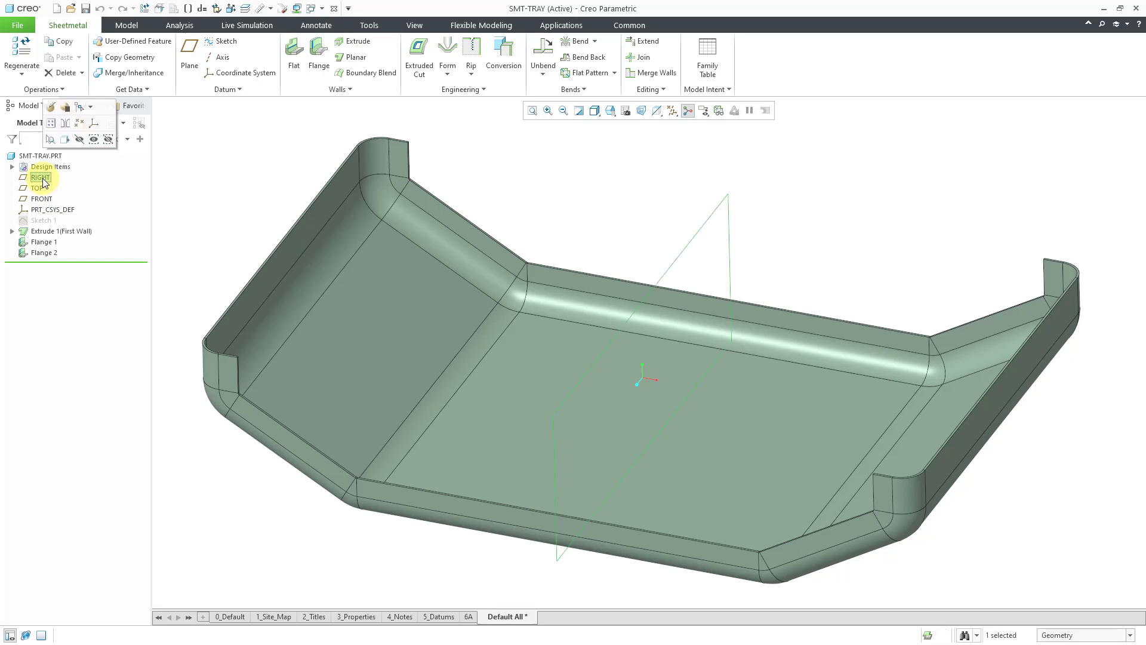
left_click(226, 41)
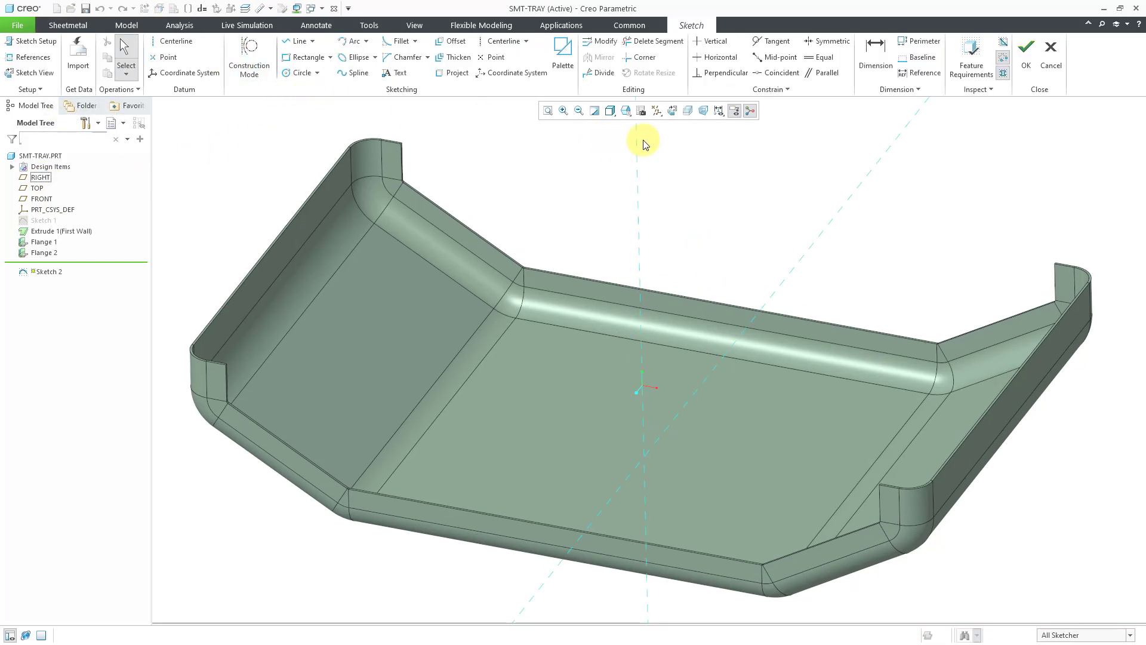
left_click(673, 114)
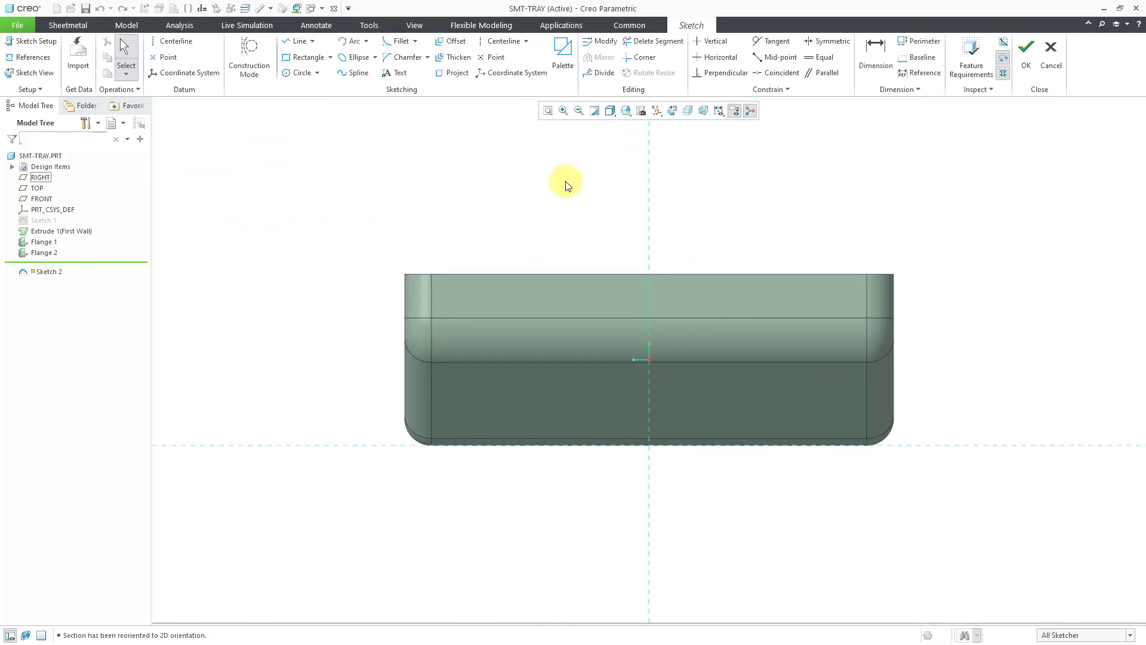
right_click(566, 182)
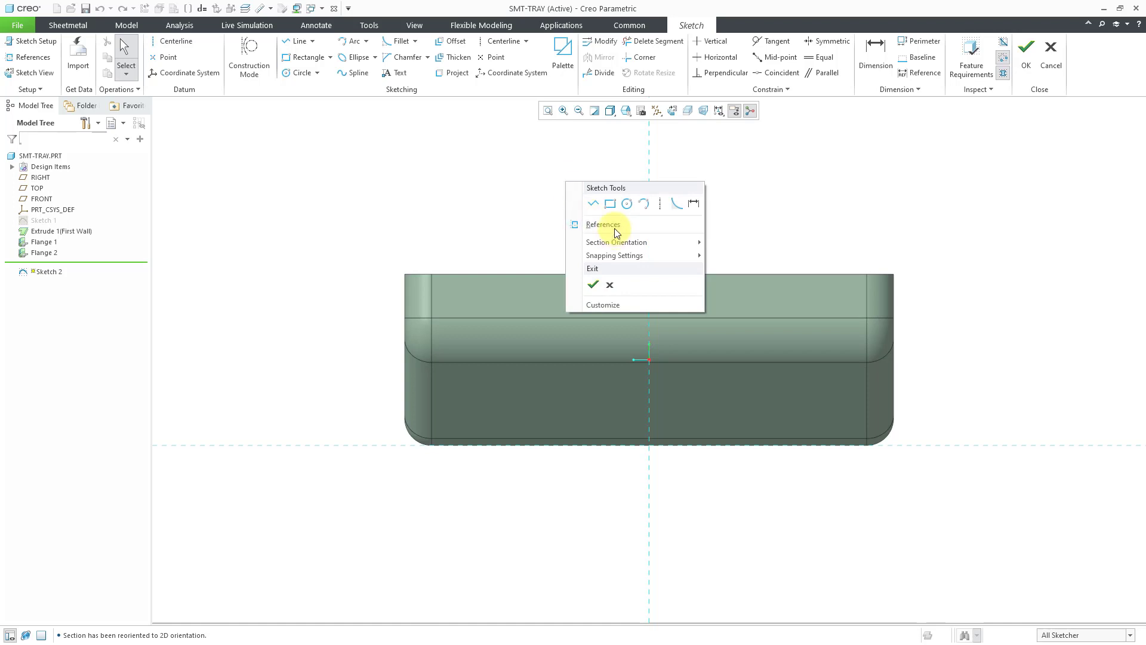
left_click(588, 226)
left_click(590, 317)
left_click(1125, 188)
Step: Draw a centre rectangle about 141.154 wide, centred on the edge midpoint
left_click(330, 57)
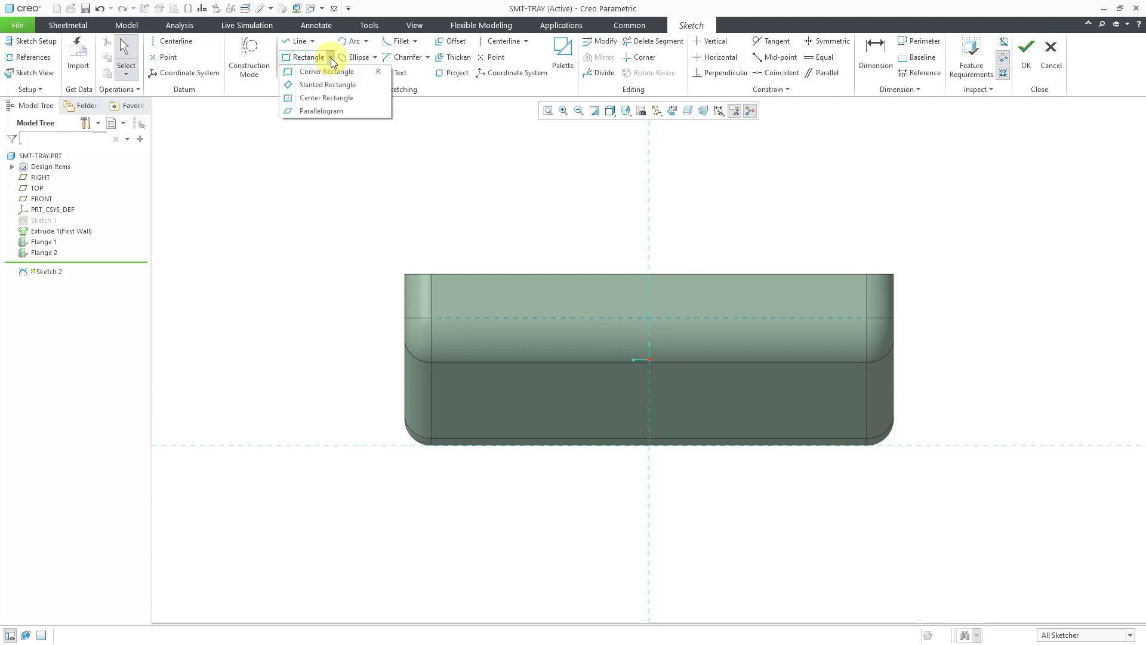
left_click(332, 100)
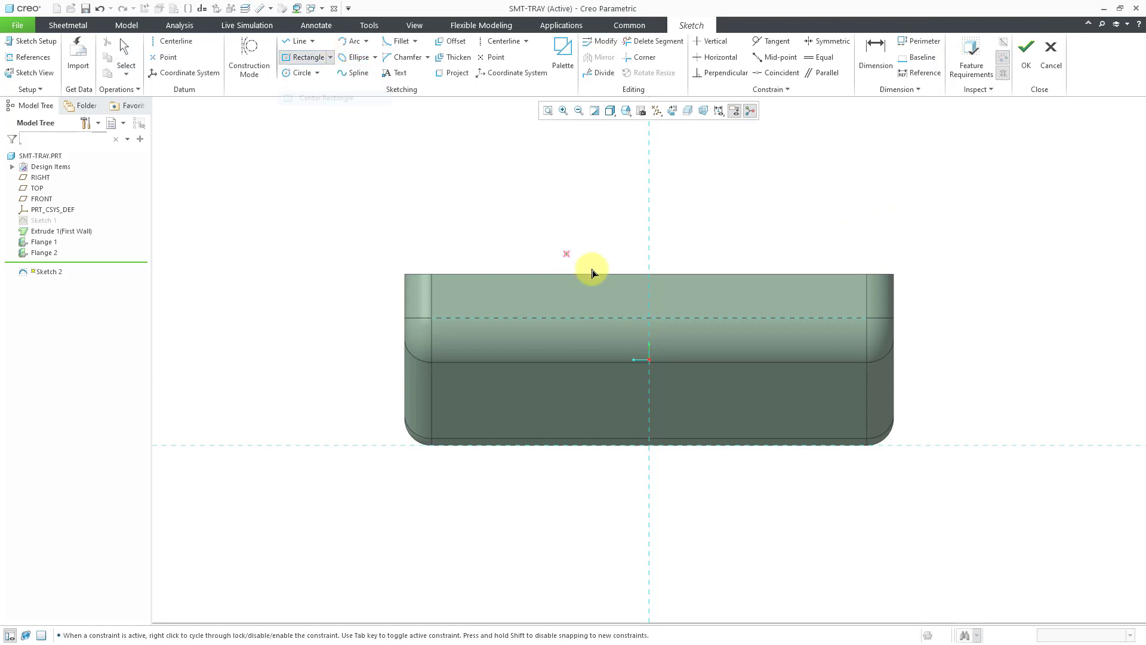
left_click(653, 321)
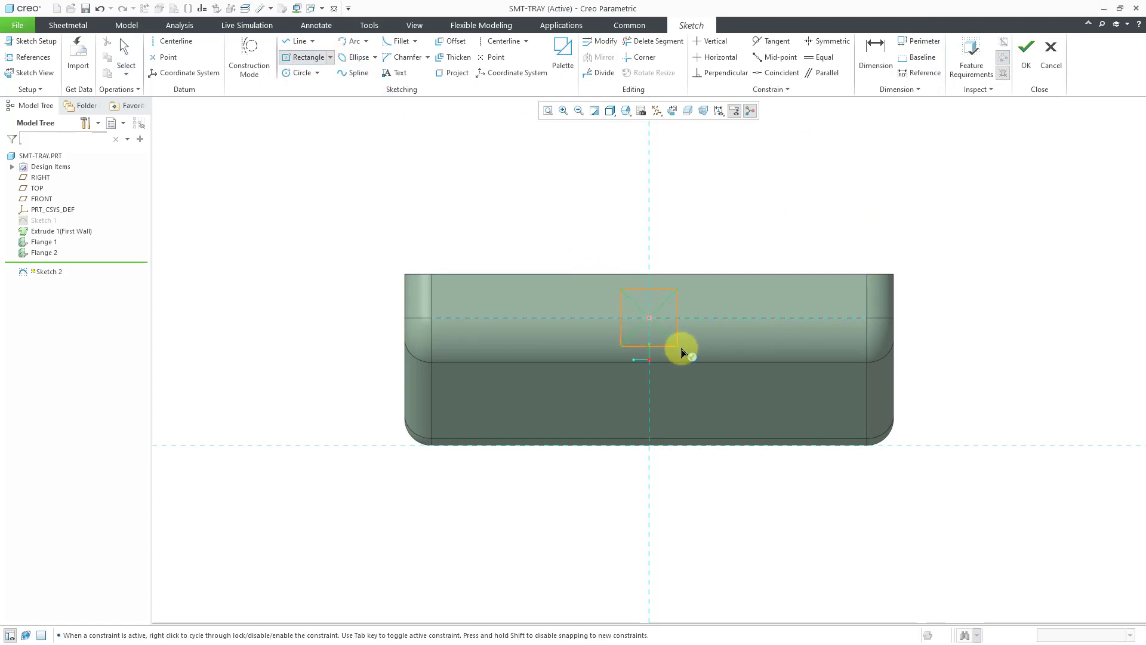
left_click(736, 352)
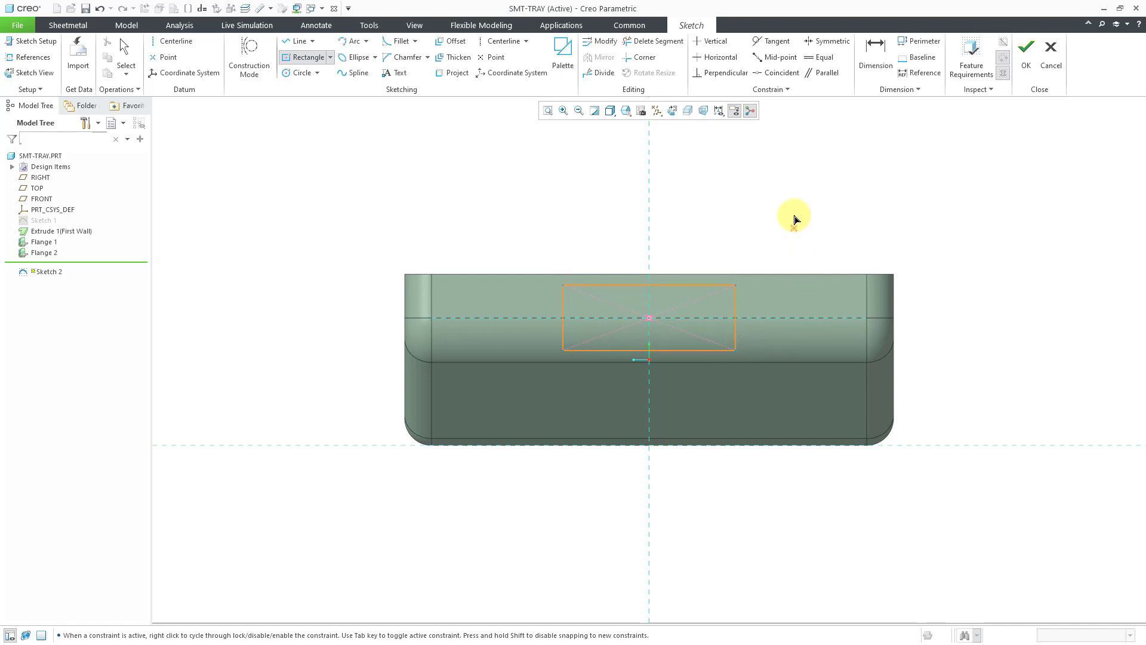
middle_click(877, 187)
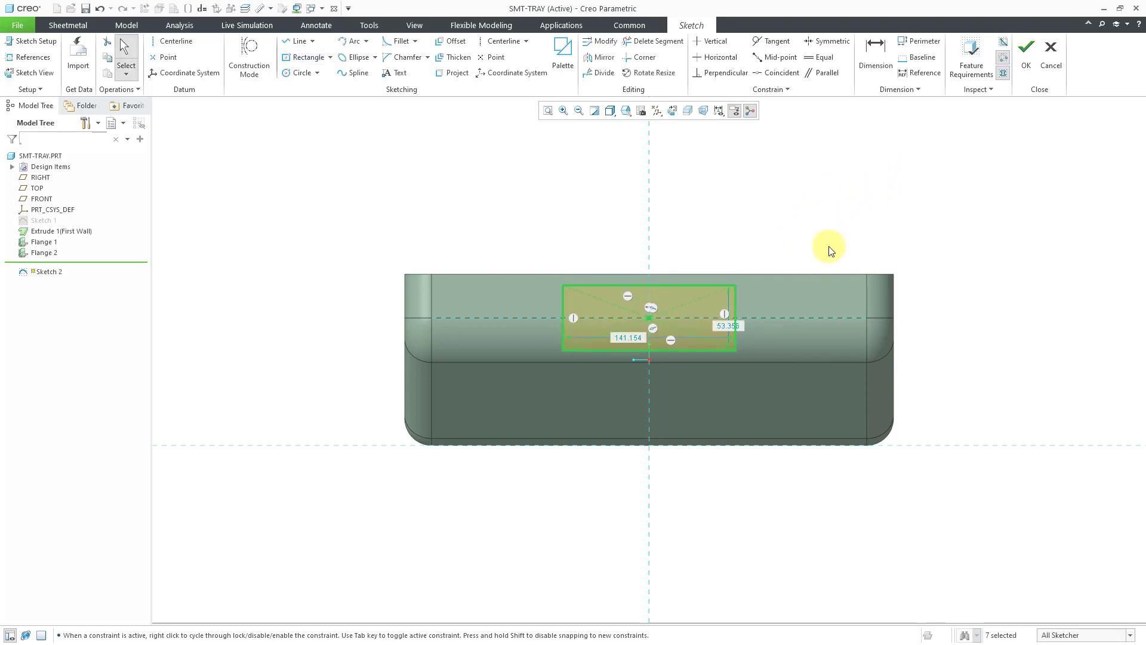
mouse_move(756, 255)
middle_mouse_down()
mouse_move(801, 266)
mouse_move(836, 254)
middle_mouse_up()
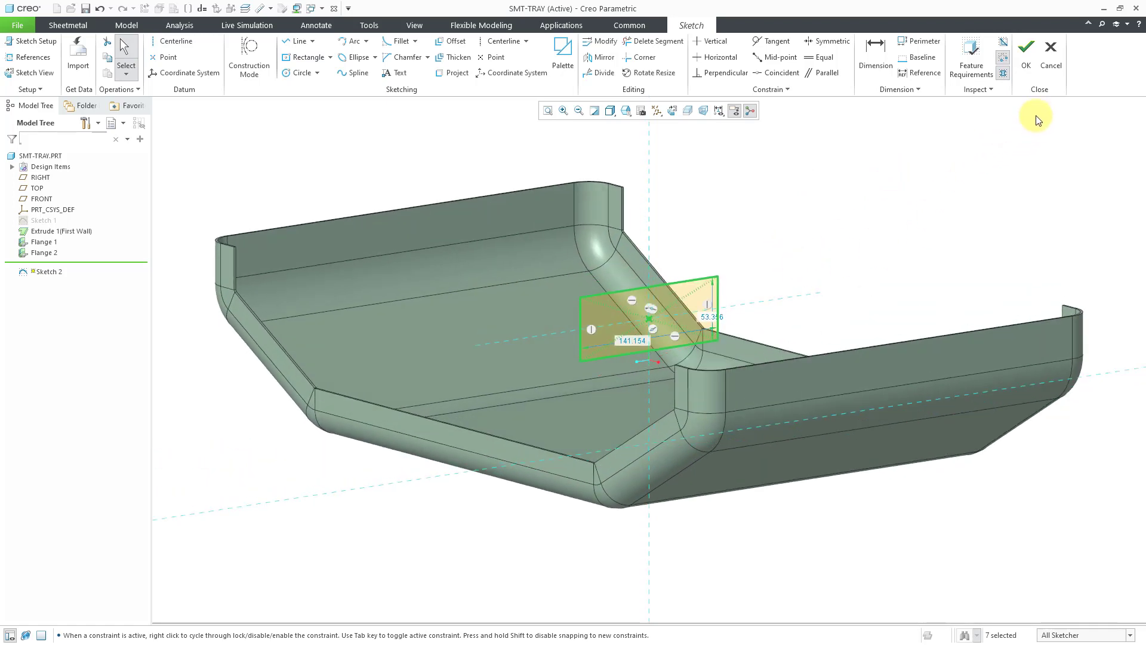
Step: Finish Sketch 2 and start a Split Area feature from it
left_click(1025, 66)
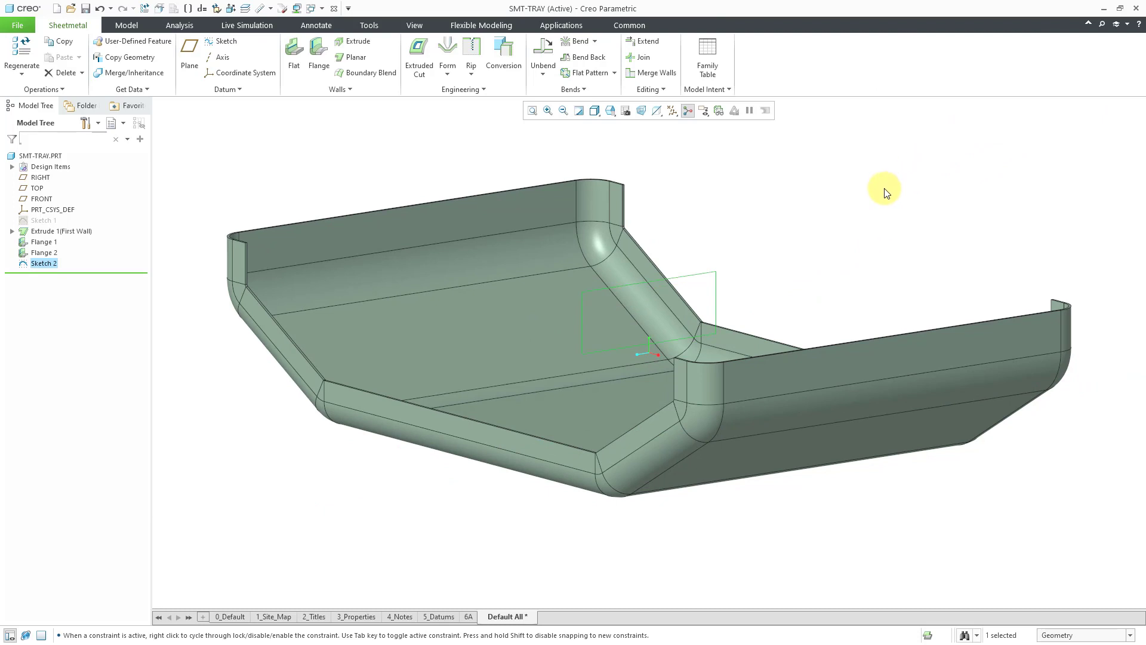
left_click(656, 89)
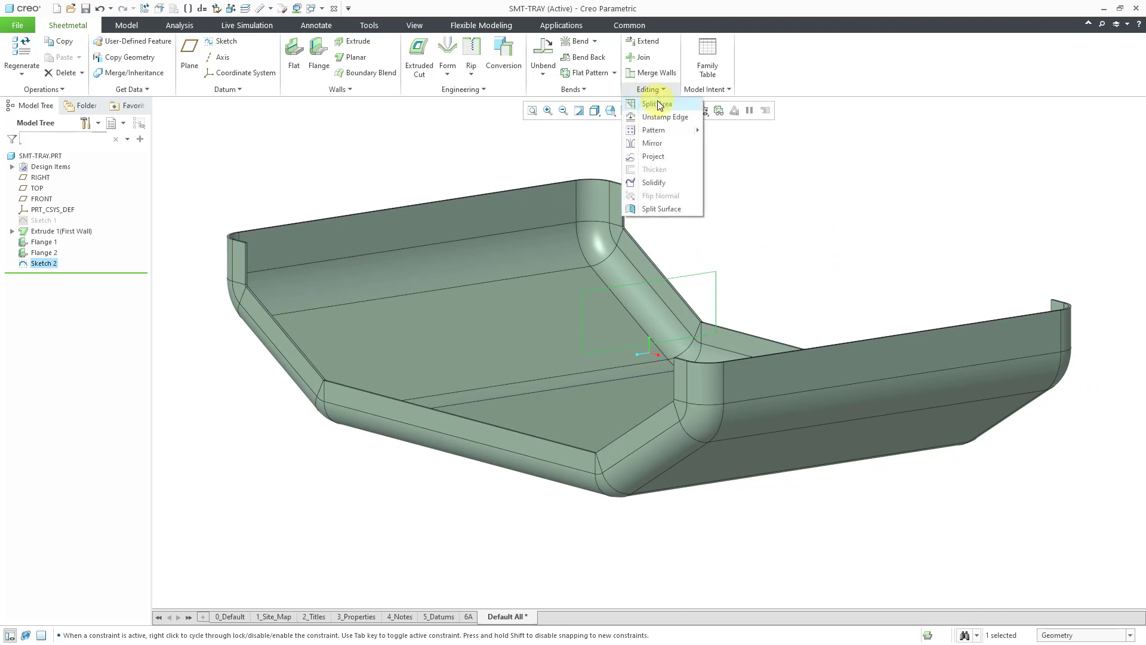
left_click(658, 104)
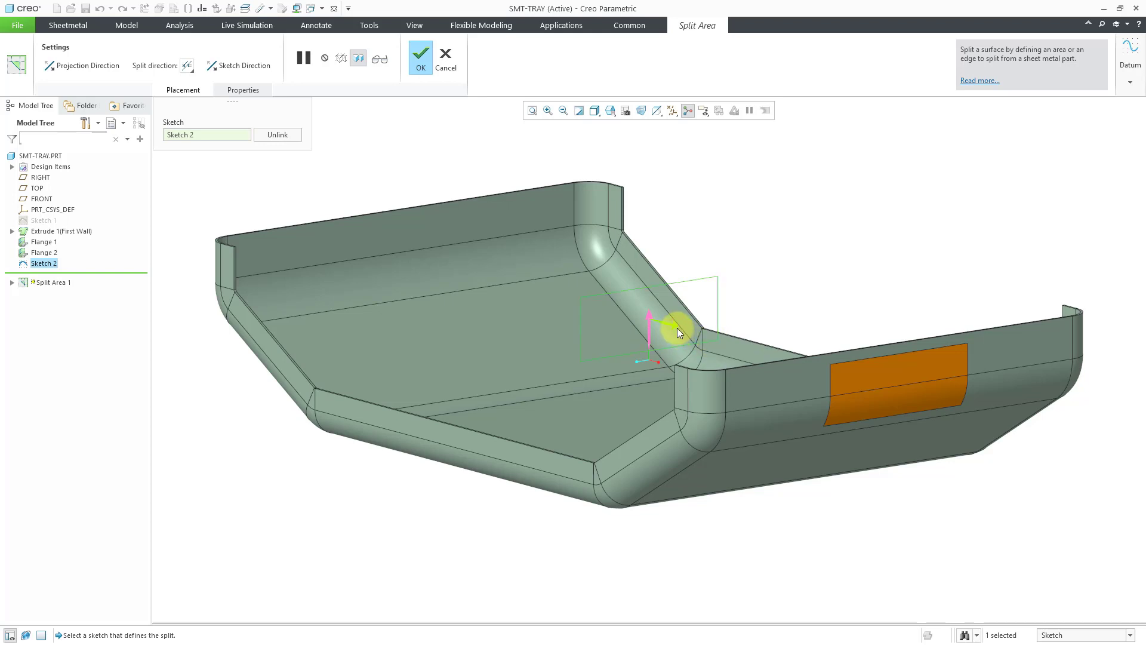
Step: Flip the projection direction until the split previews on the back wall
left_click(679, 332)
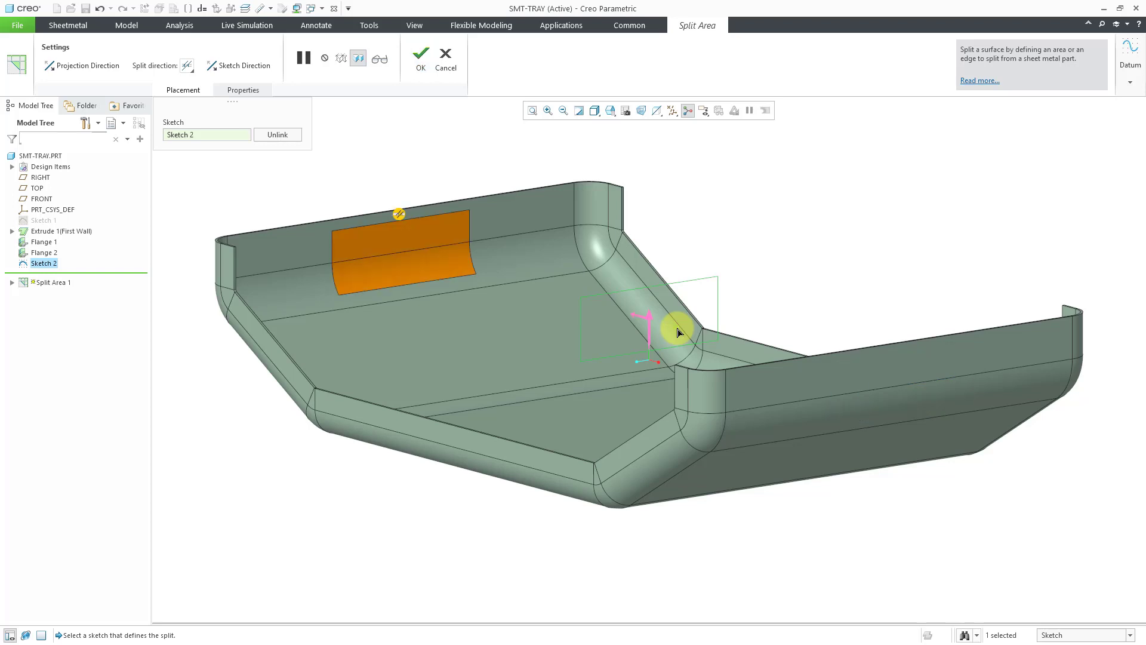
left_click(646, 320)
left_click(665, 321)
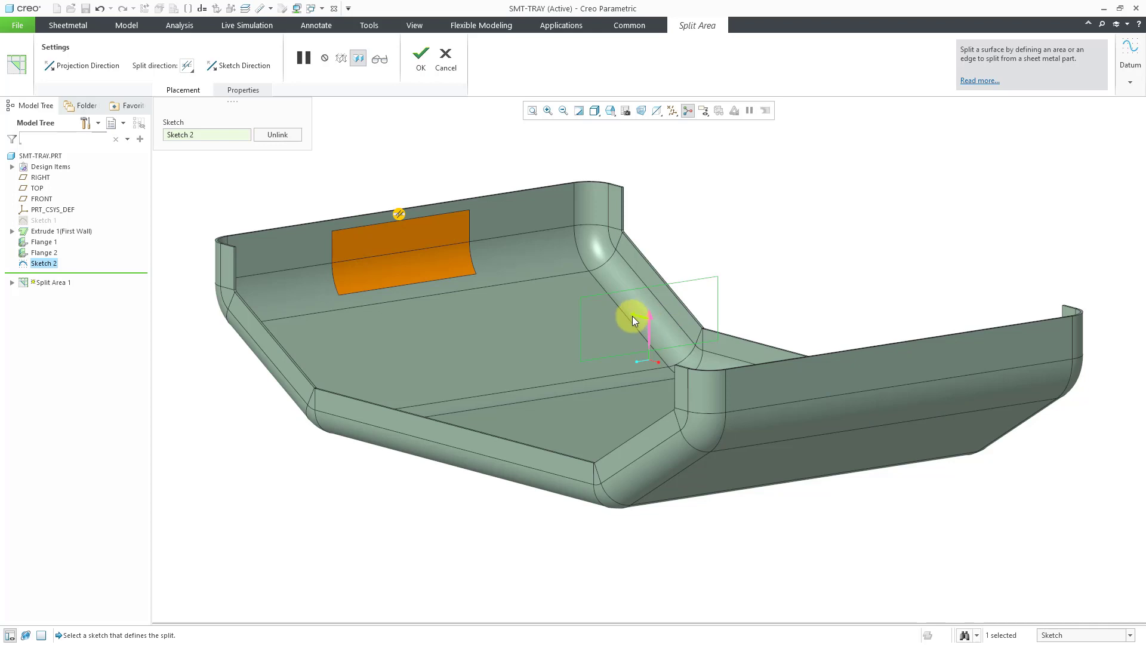
left_click(667, 322)
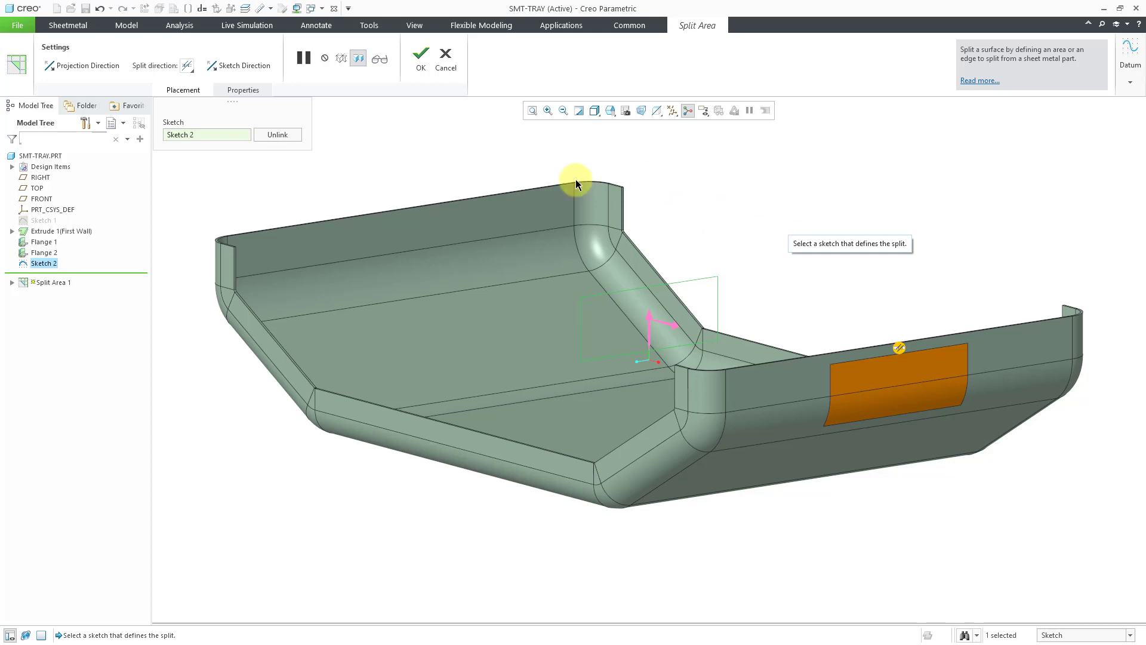
Step: Project the rectangle onto both side walls, keep the current split direction, and complete Split Area 1
left_click(85, 64)
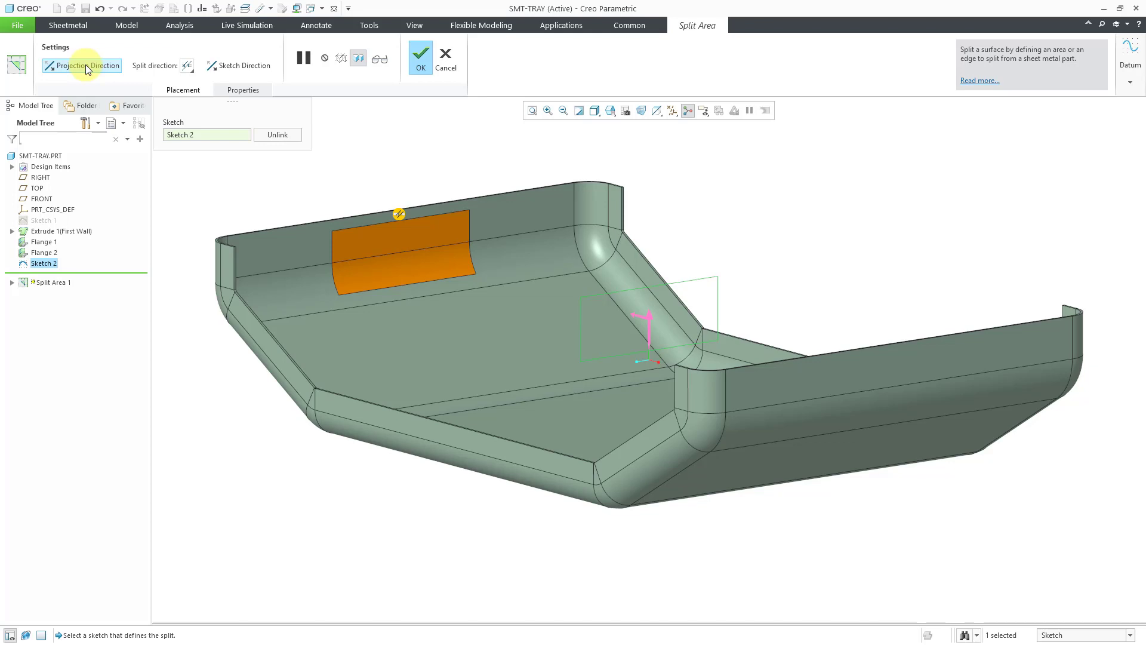
left_click(85, 64)
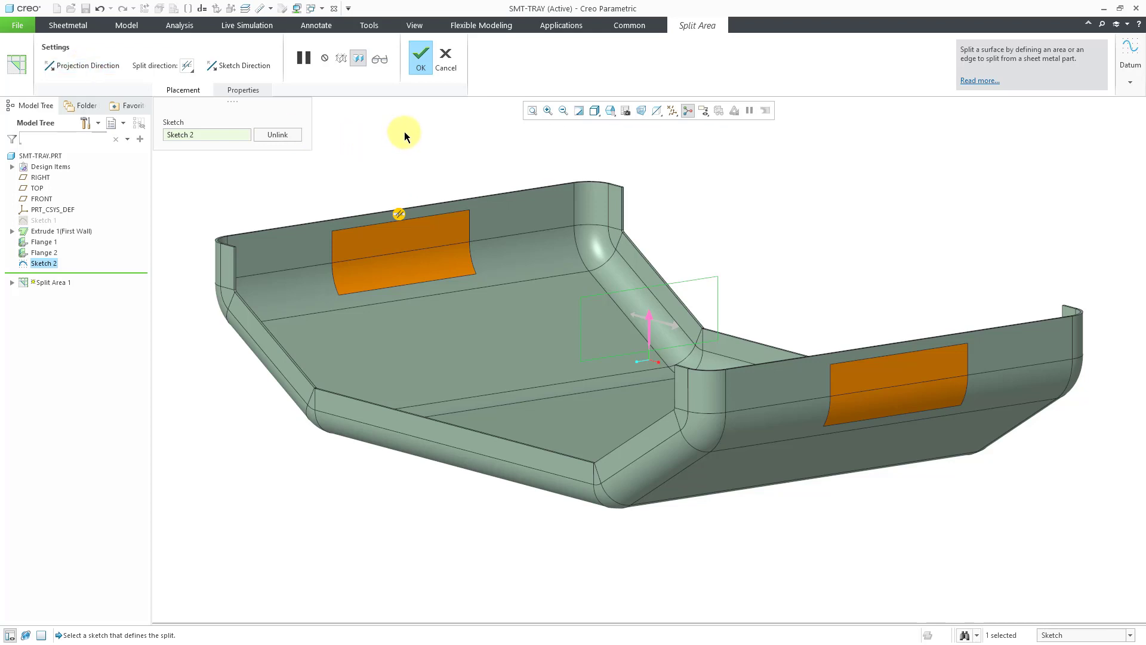
left_click(190, 68)
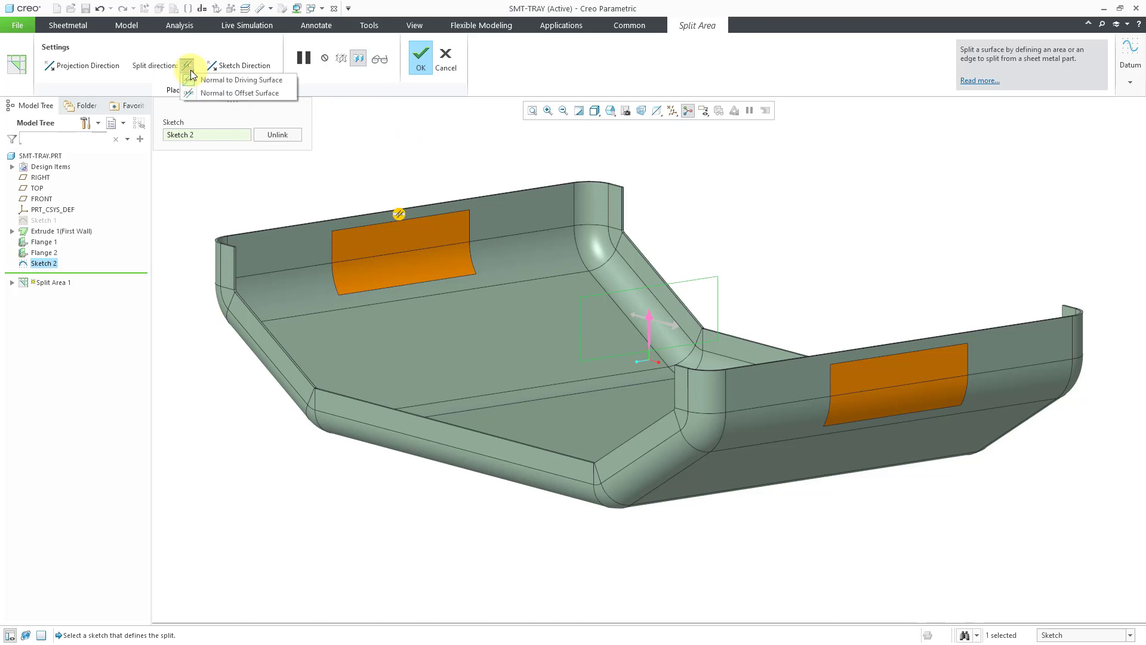
left_click(286, 81)
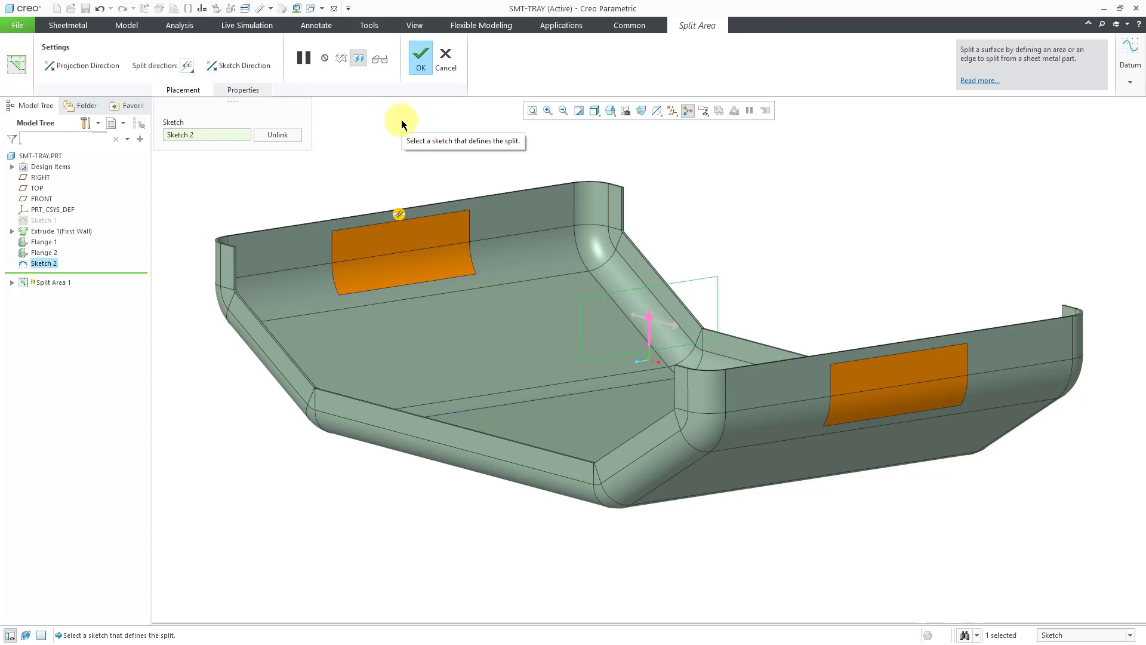
left_click(420, 60)
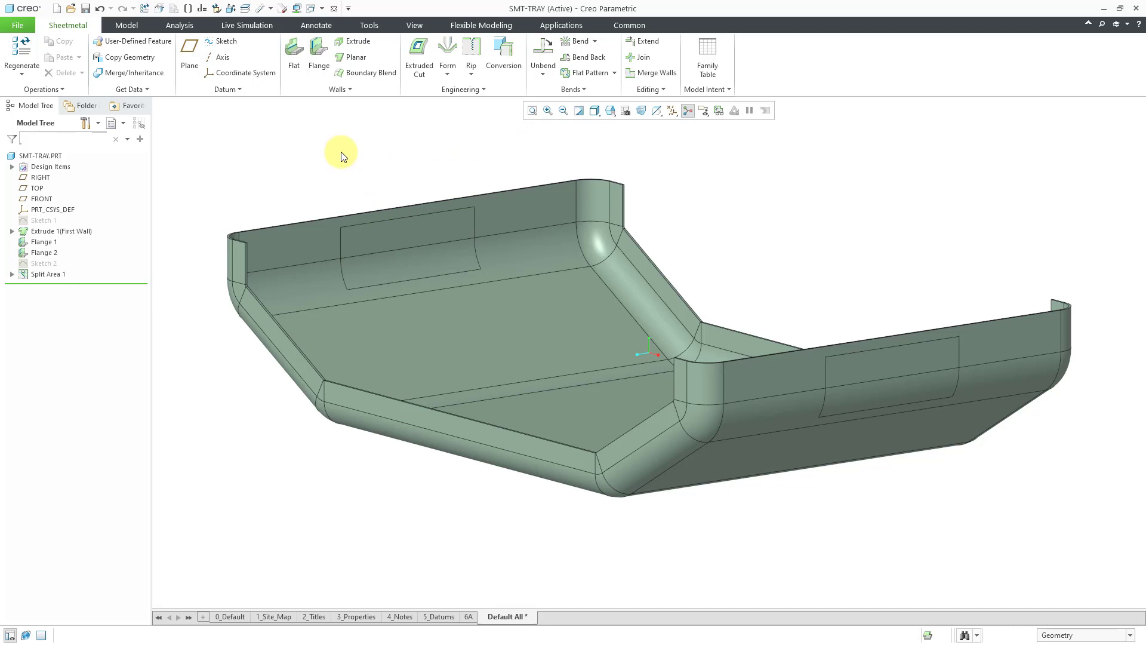
Step: Create Surface Rip 1 removing the four split surfaces on both side walls
left_click(475, 75)
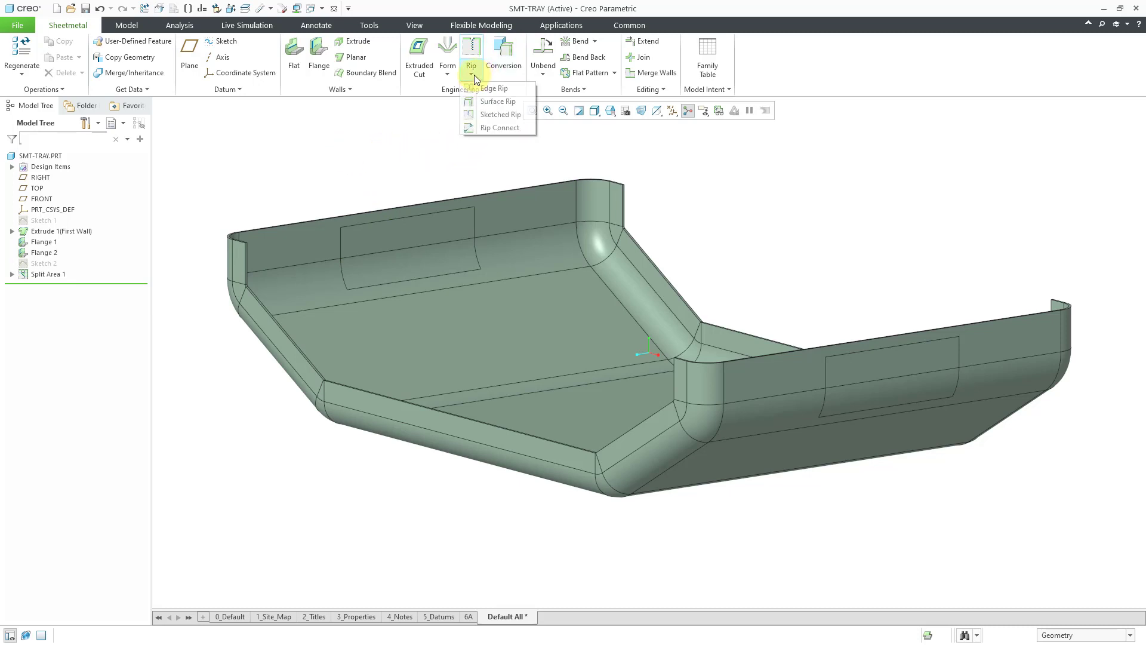
left_click(492, 101)
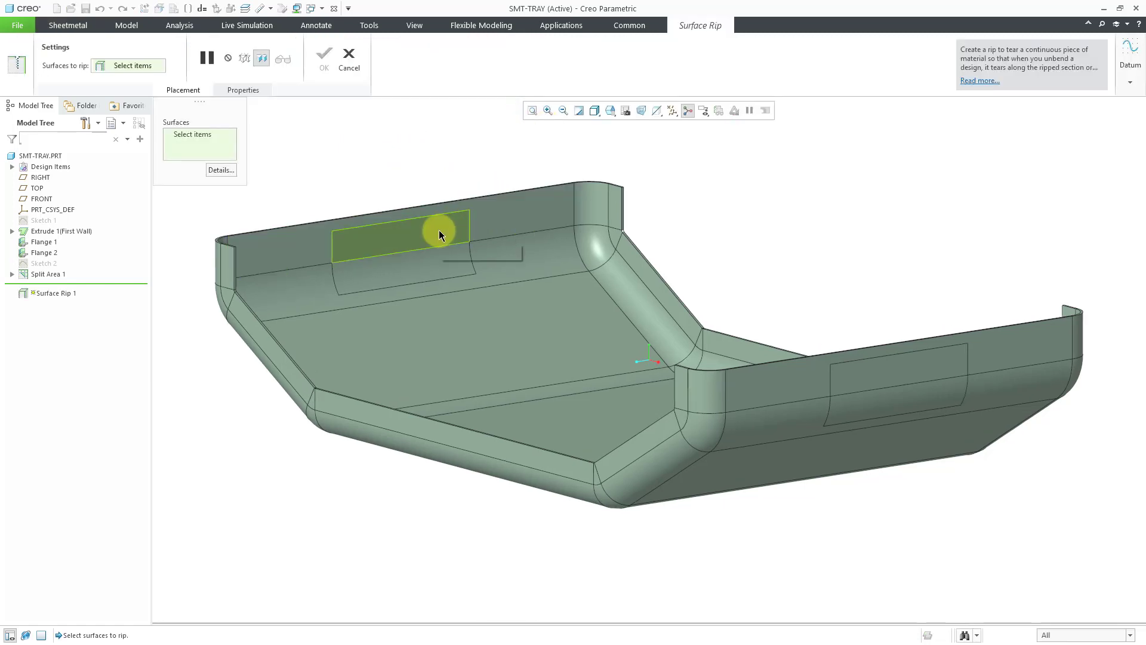
left_click(439, 230)
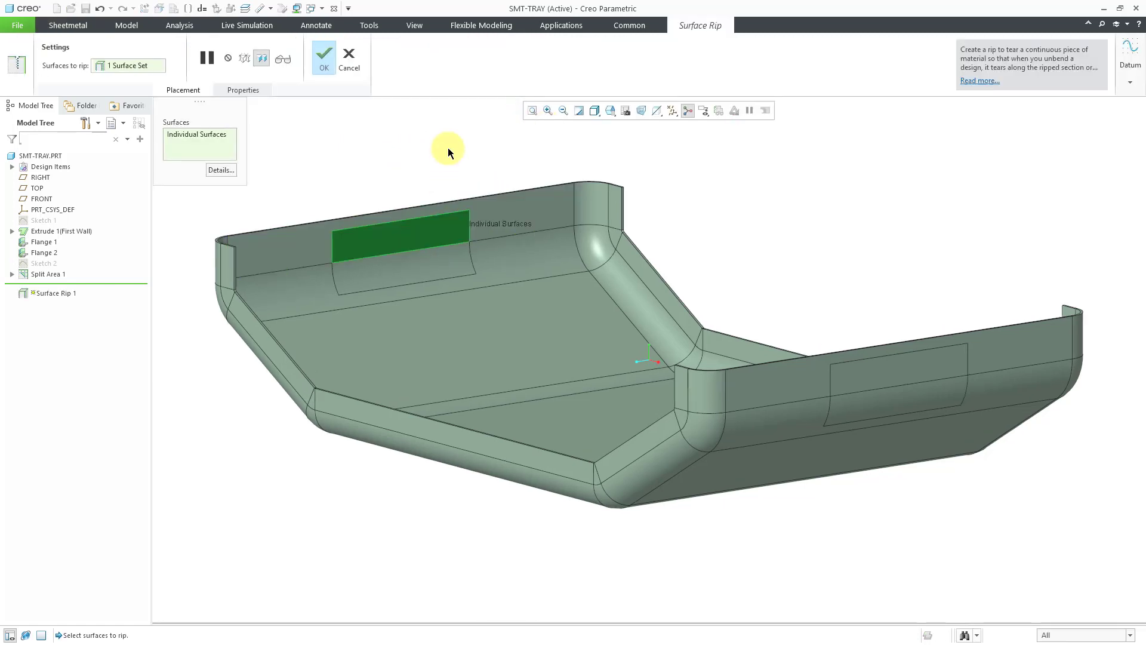
left_click(435, 257, "ctrl")
left_click(935, 366, "ctrl")
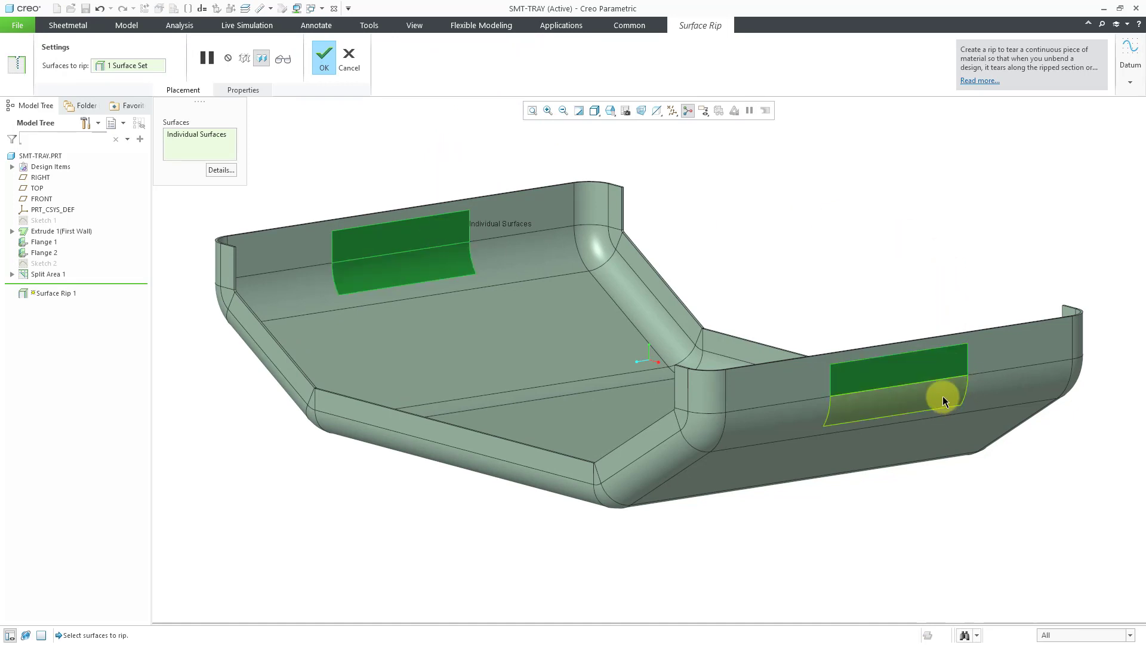
left_click(943, 397, "ctrl")
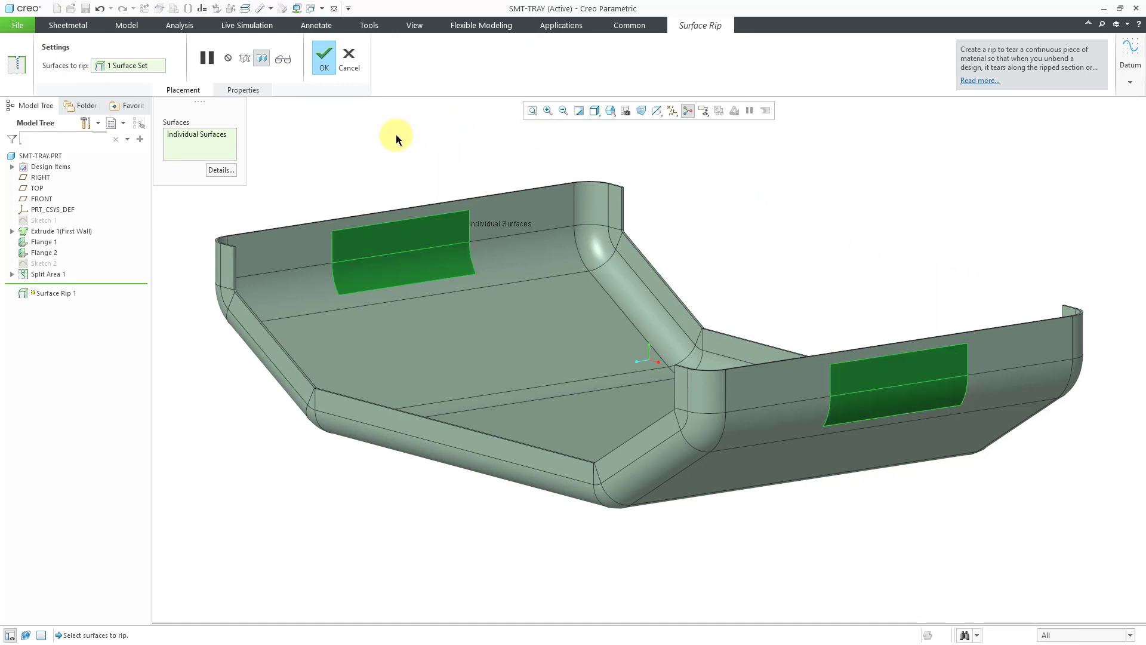
left_click(326, 59)
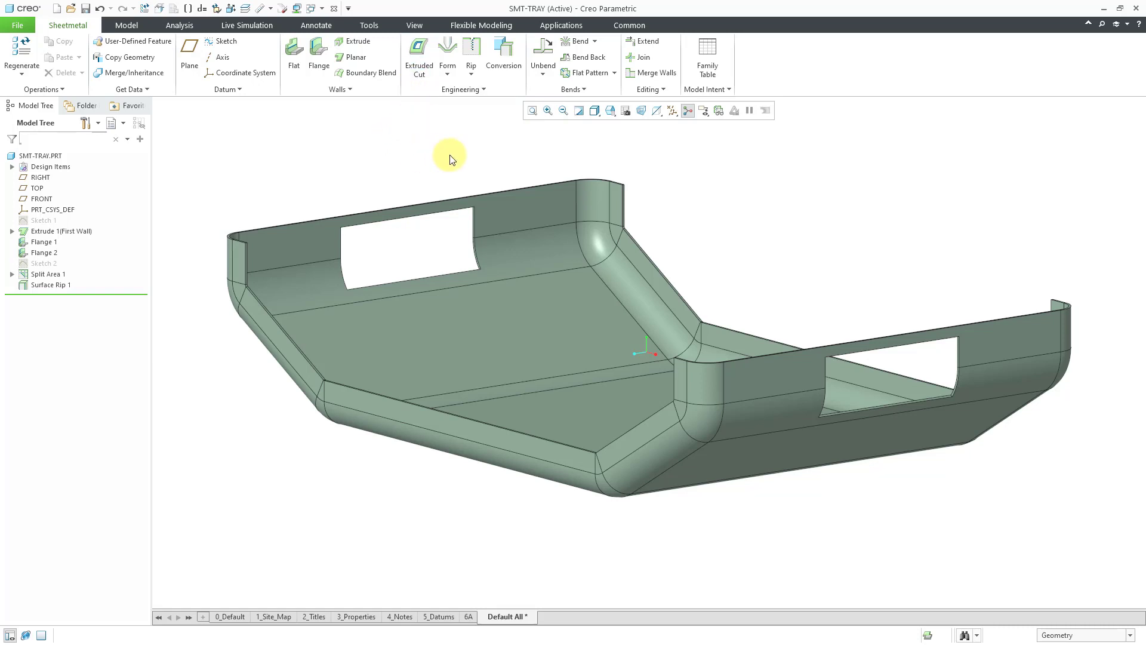
left_click(648, 89)
left_click(472, 73)
middle_click_drag(350, 201, 374, 206)
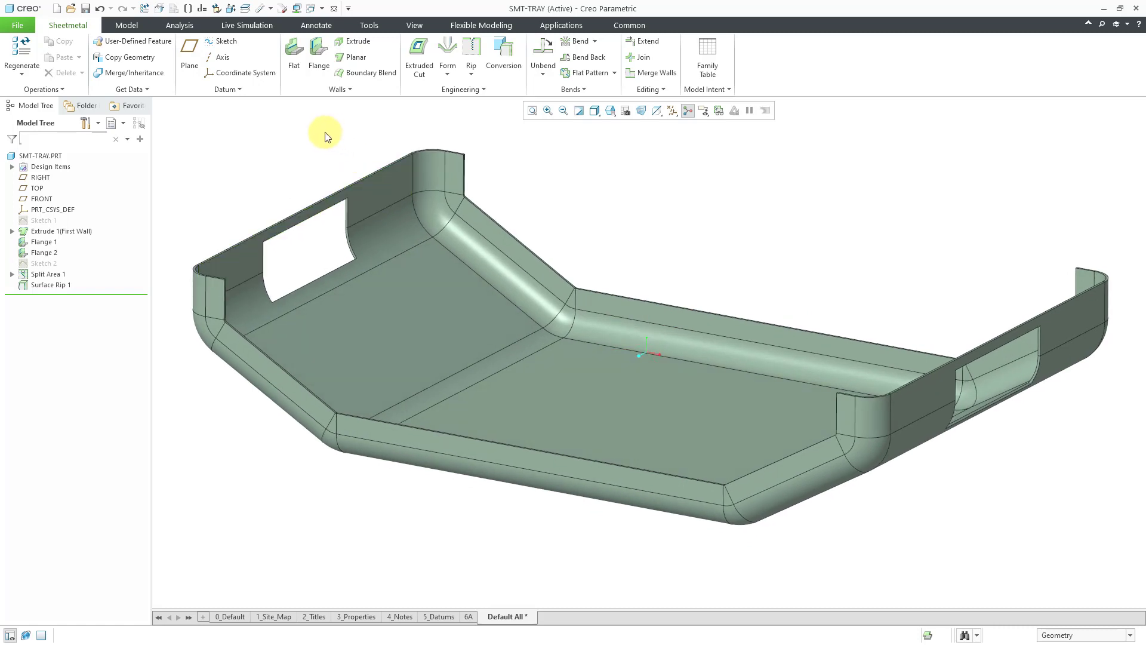
left_click(421, 207)
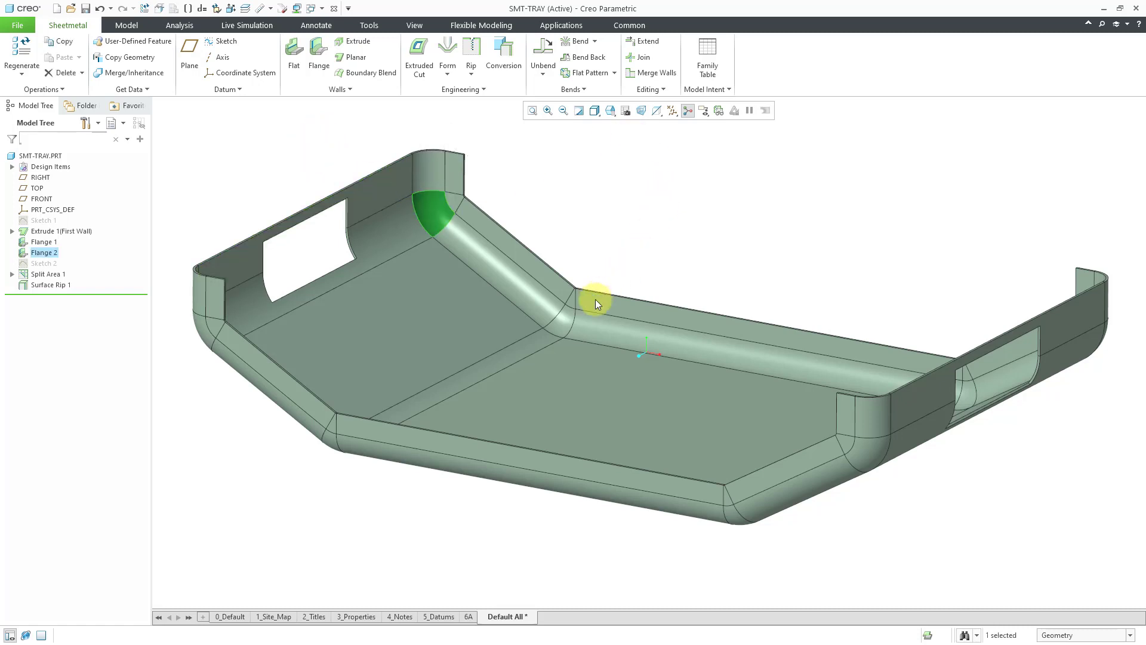
left_click(567, 322, "ctrl")
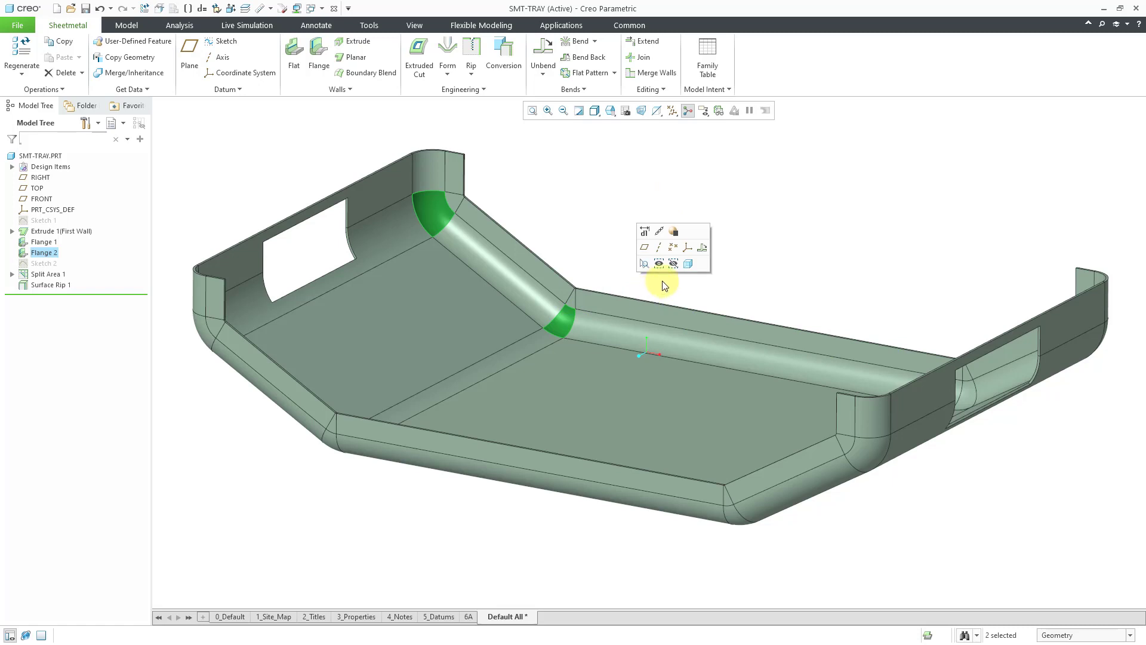
middle_click_drag(665, 278, 868, 320)
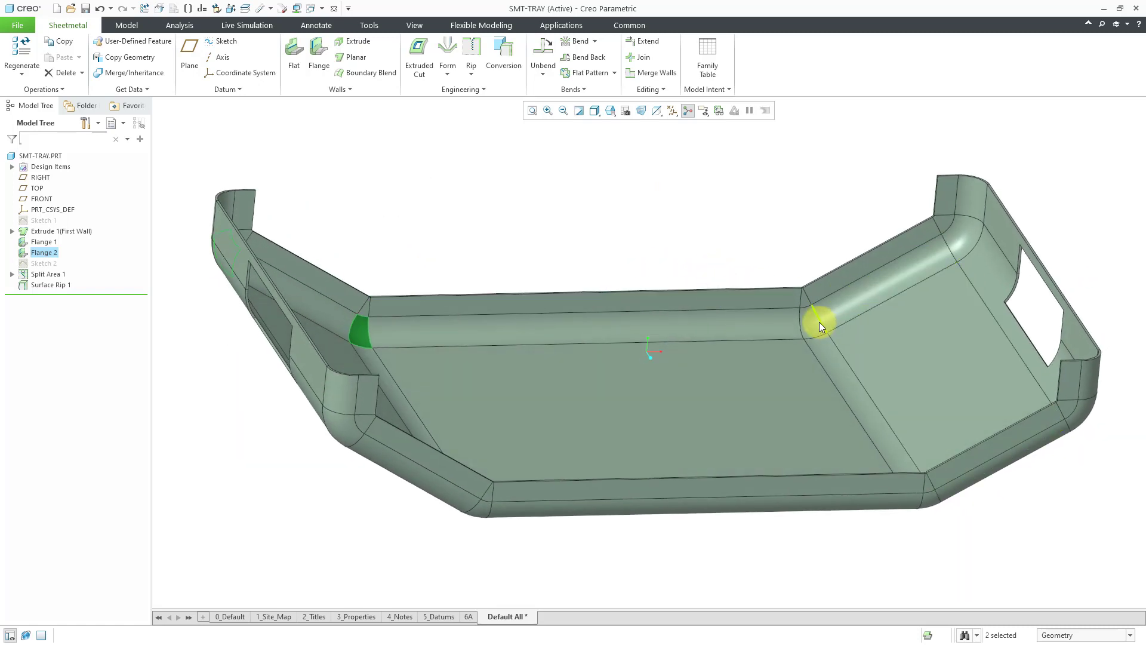
left_click(964, 245, "ctrl")
mouse_move(922, 249)
middle_mouse_down()
mouse_move(794, 274)
mouse_move(762, 294)
mouse_move(776, 285)
middle_mouse_up()
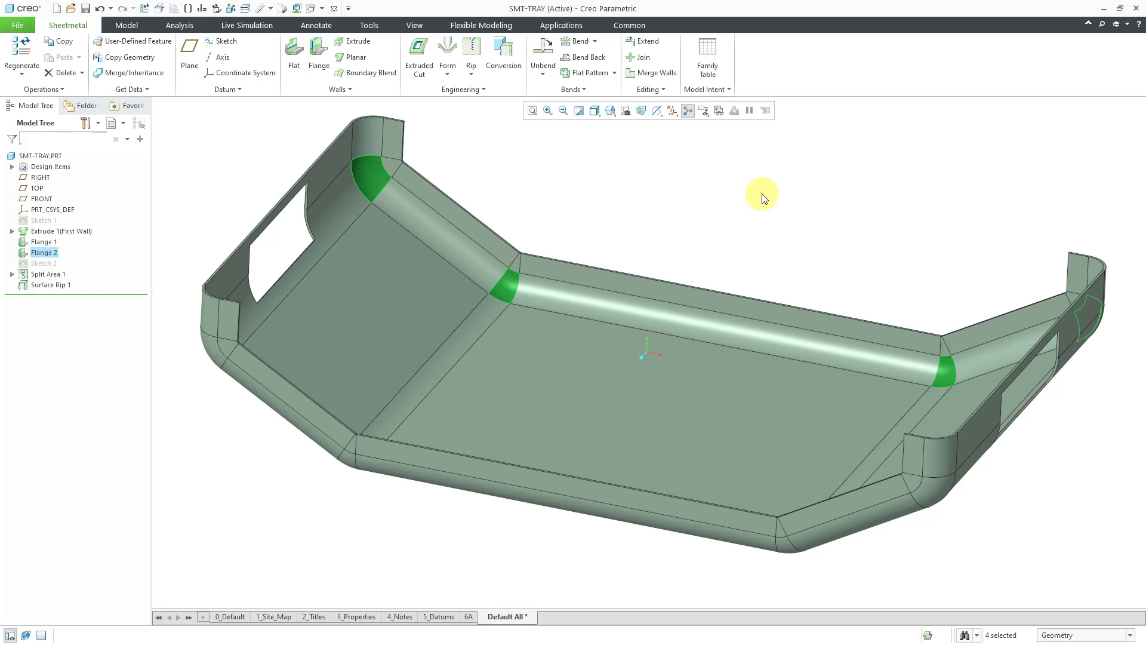
left_click(751, 222)
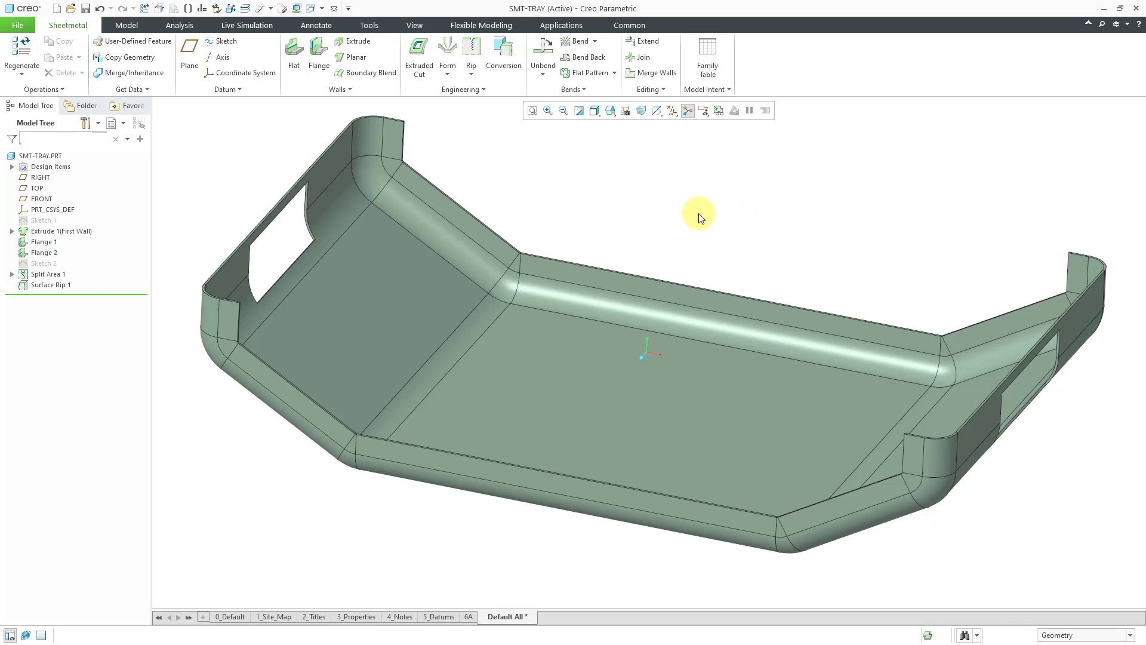
Step: Create Unbend 1 with the automatically chosen fixed base face to flatten the tray
left_click(544, 56)
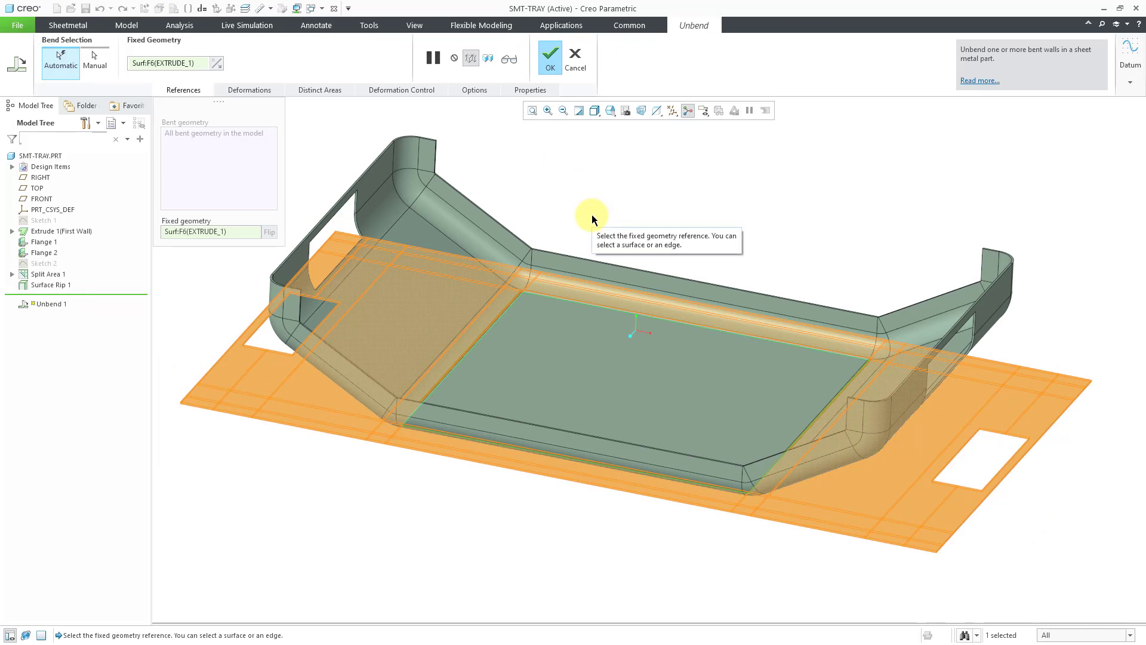
middle_click_drag(592, 214, 486, 493, "ctrl")
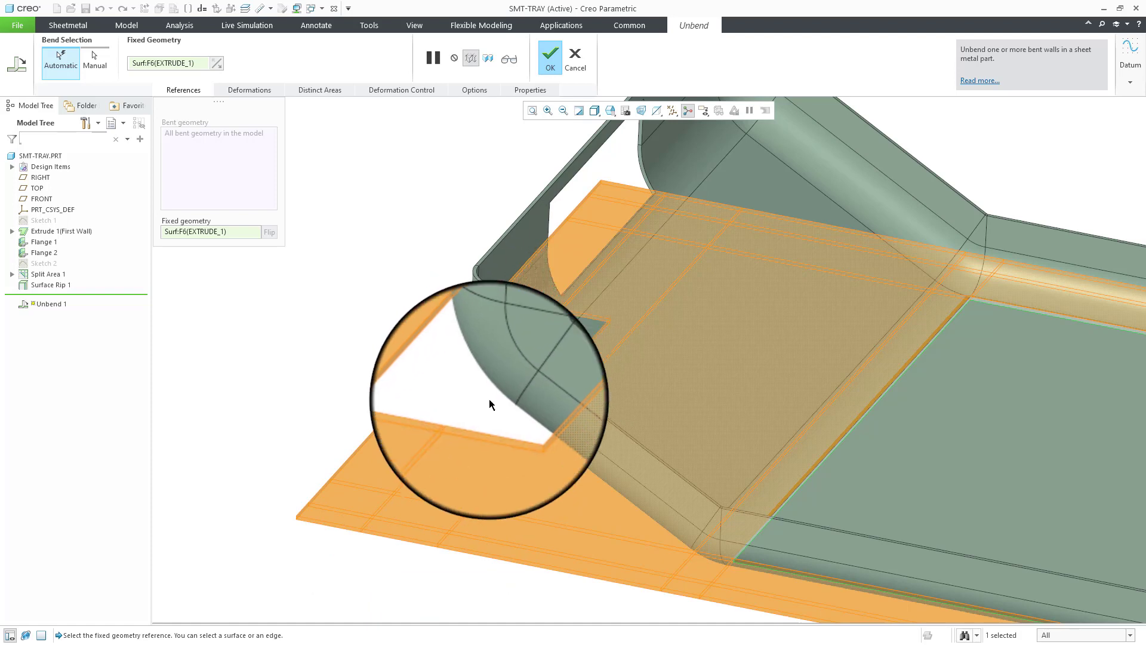
left_click(411, 531)
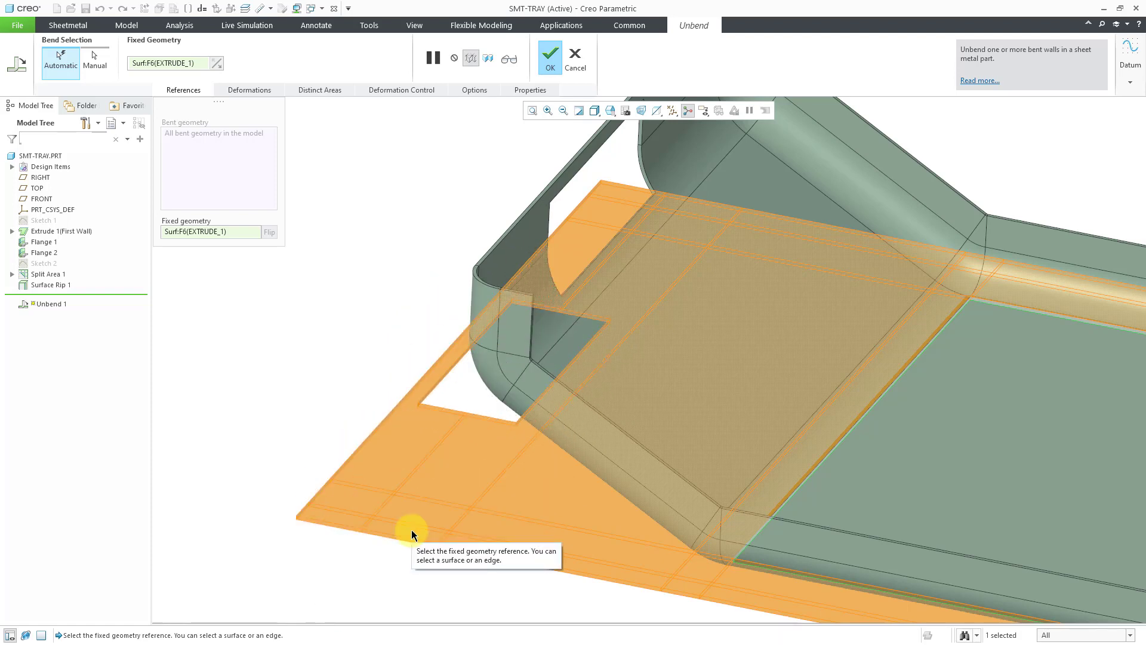
middle_click(399, 332)
scroll(307, 291, "down", 1)
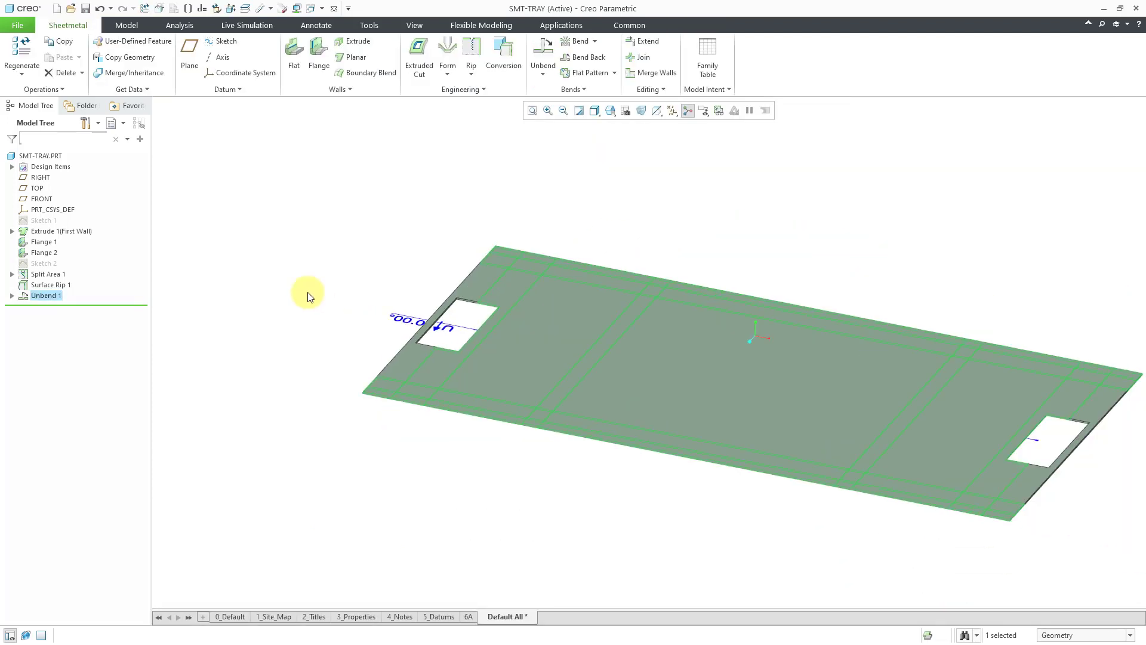
middle_click_drag(342, 299, 278, 279, "shift")
left_click(621, 221)
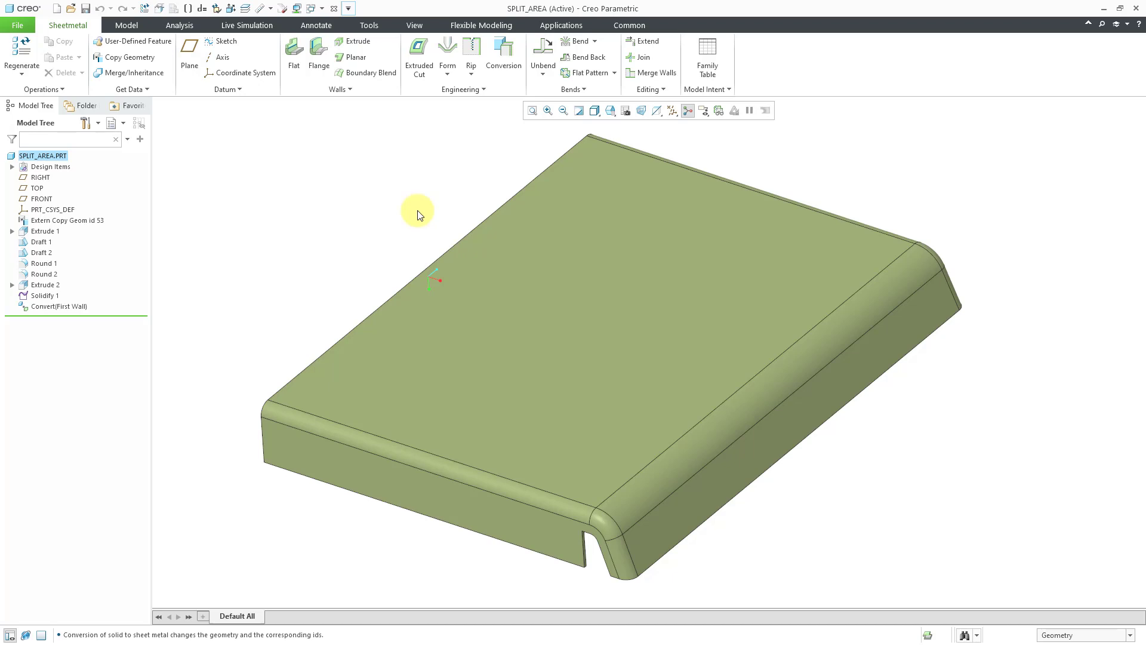
Step: Start an unbend on the channel and pick its two rounded corner surfaces as deformation areas
left_click(545, 53)
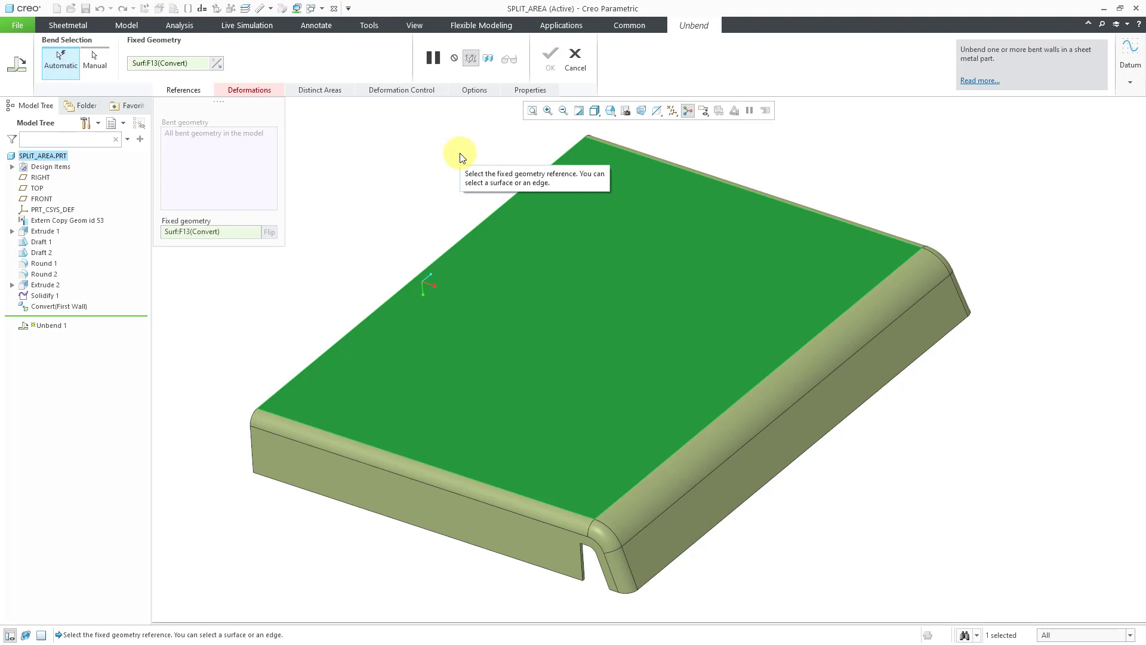
left_click(250, 91)
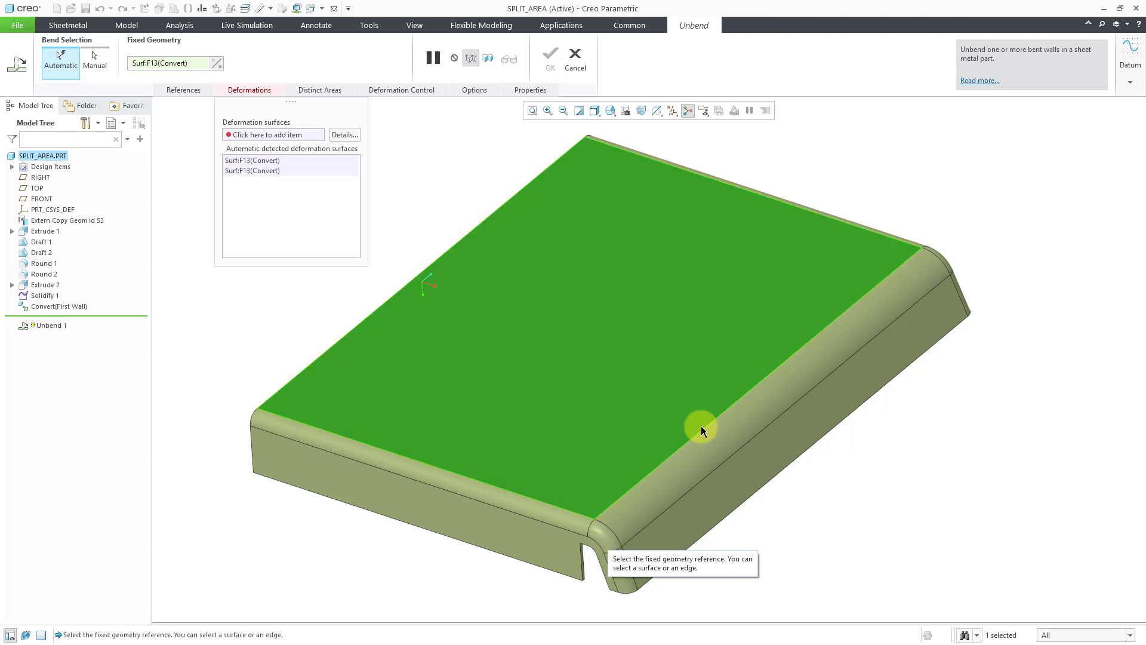
middle_click_drag(752, 427, 546, 468)
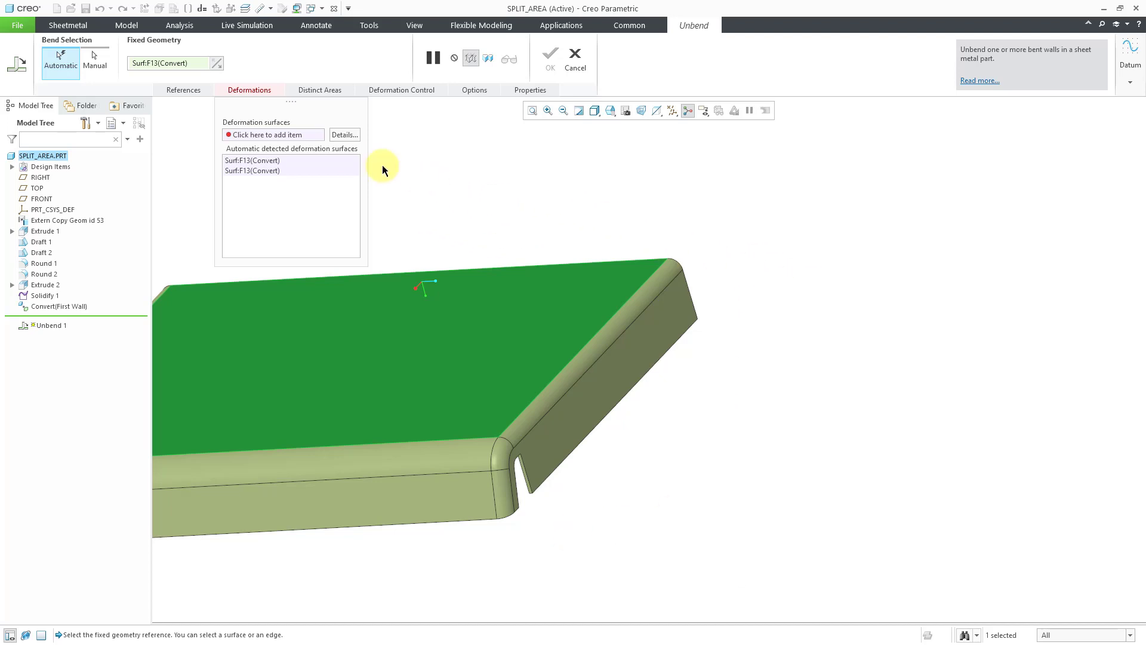
left_click(300, 137)
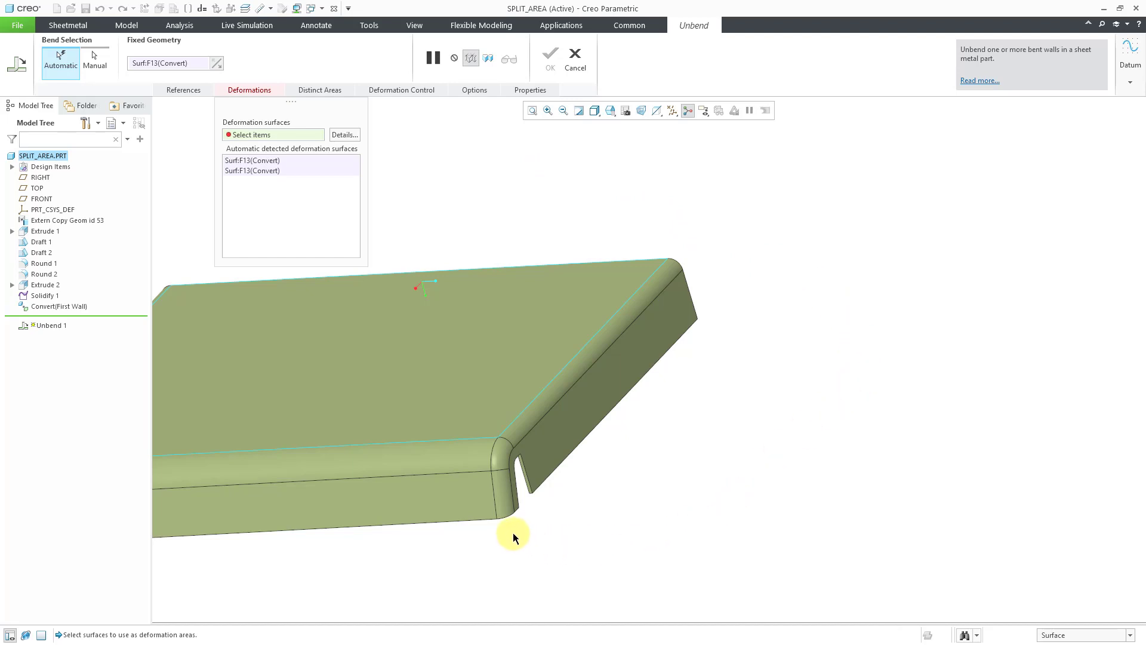
left_click(507, 500)
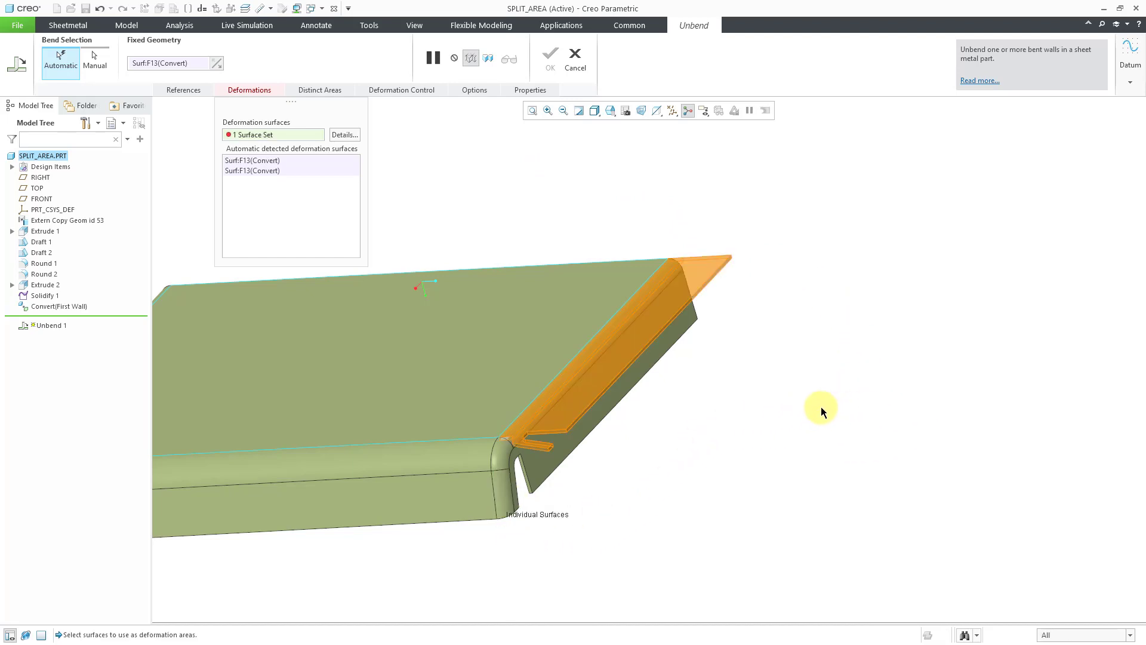
middle_click_drag(819, 405, 876, 427)
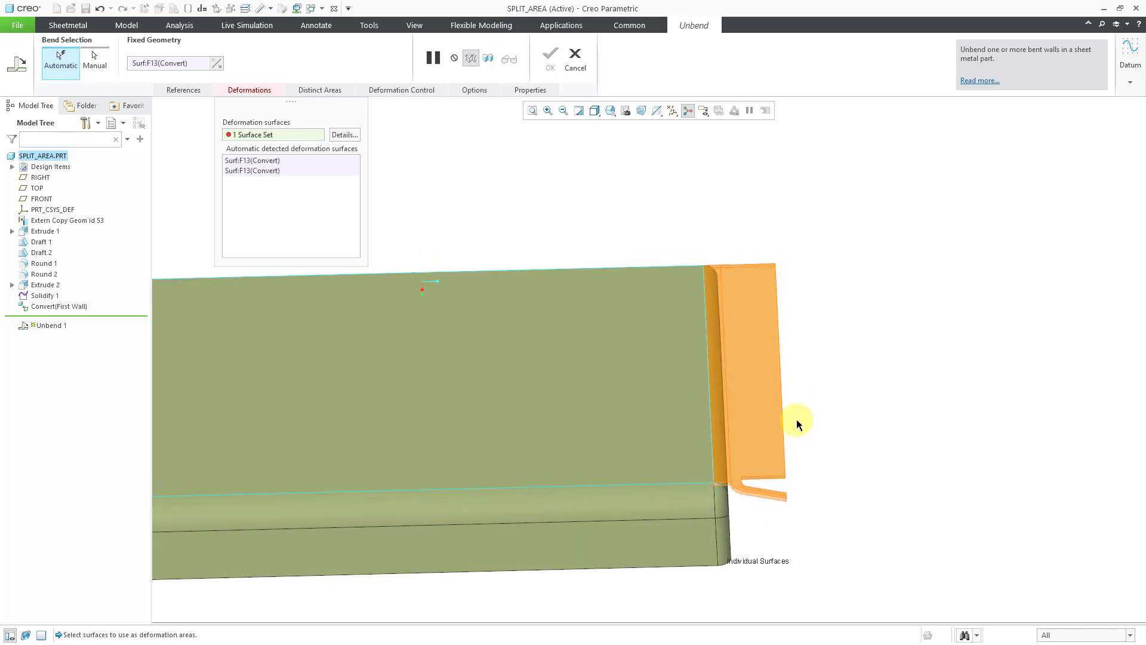
mouse_move(841, 344)
middle_mouse_down()
mouse_move(800, 378)
mouse_move(811, 356)
mouse_move(844, 351)
mouse_move(850, 366)
mouse_move(838, 374)
middle_mouse_up()
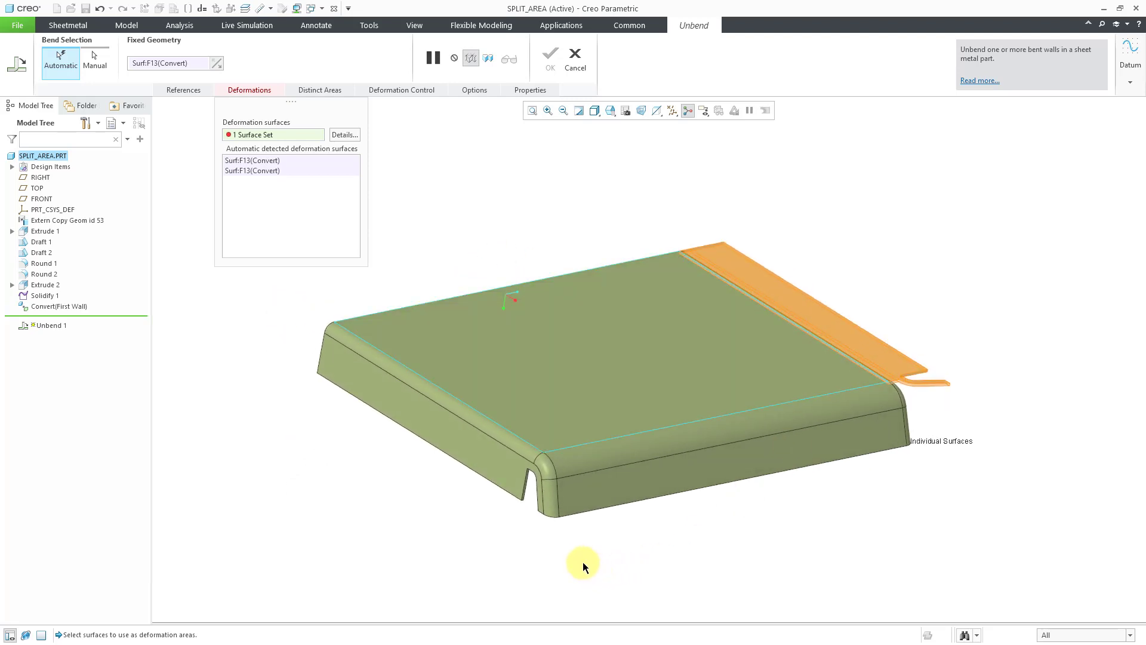
left_click(550, 498)
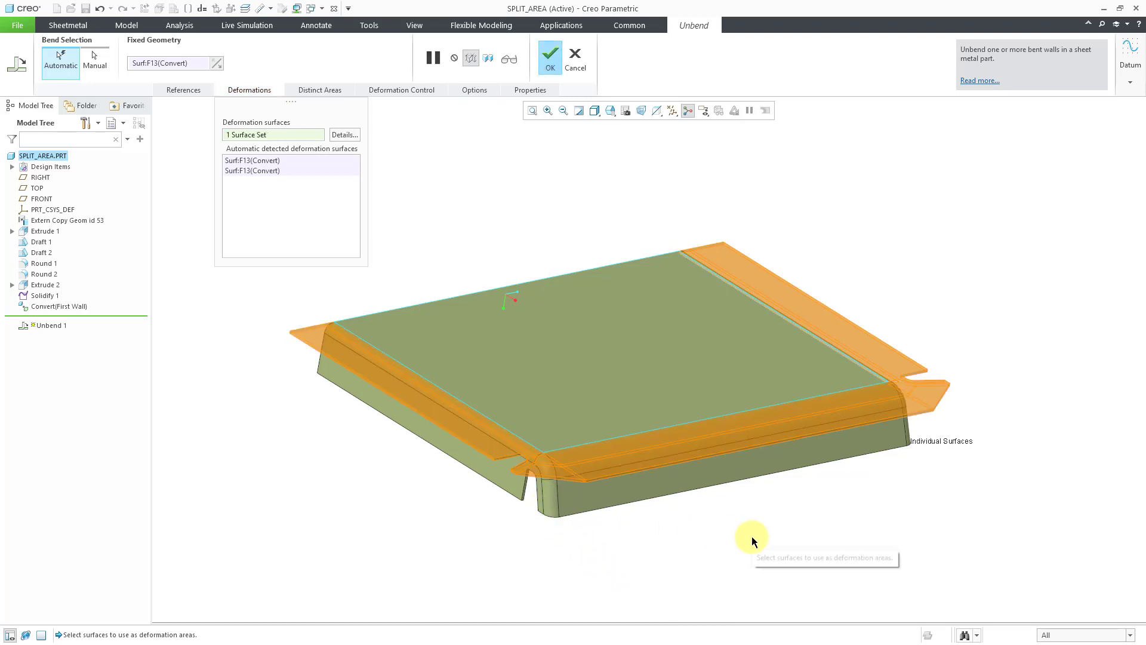
middle_click_drag(694, 518, 696, 492)
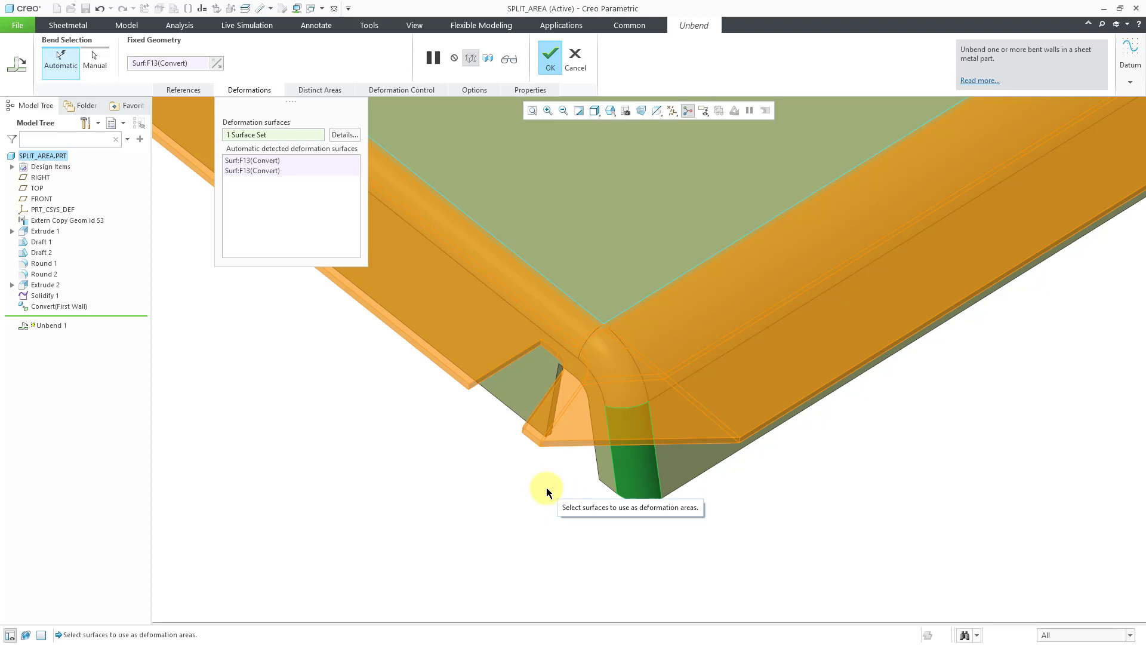
left_click(391, 90)
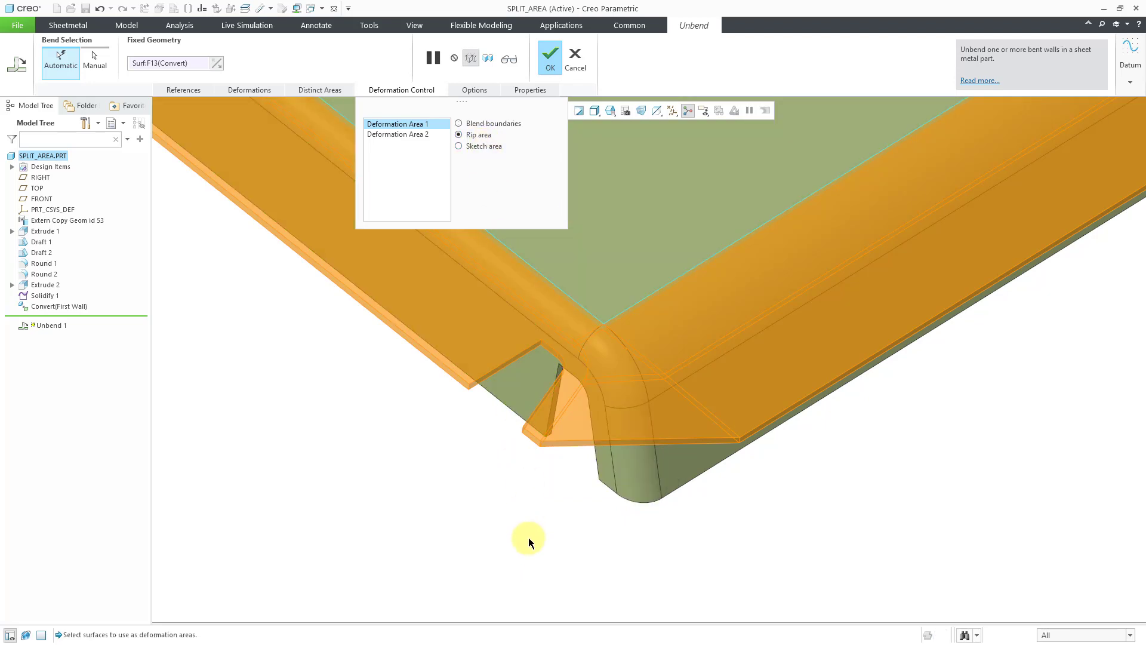
Step: Set Deformation Area 1 back to Blend boundaries instead of Rip area
middle_click_drag(528, 542, 535, 519)
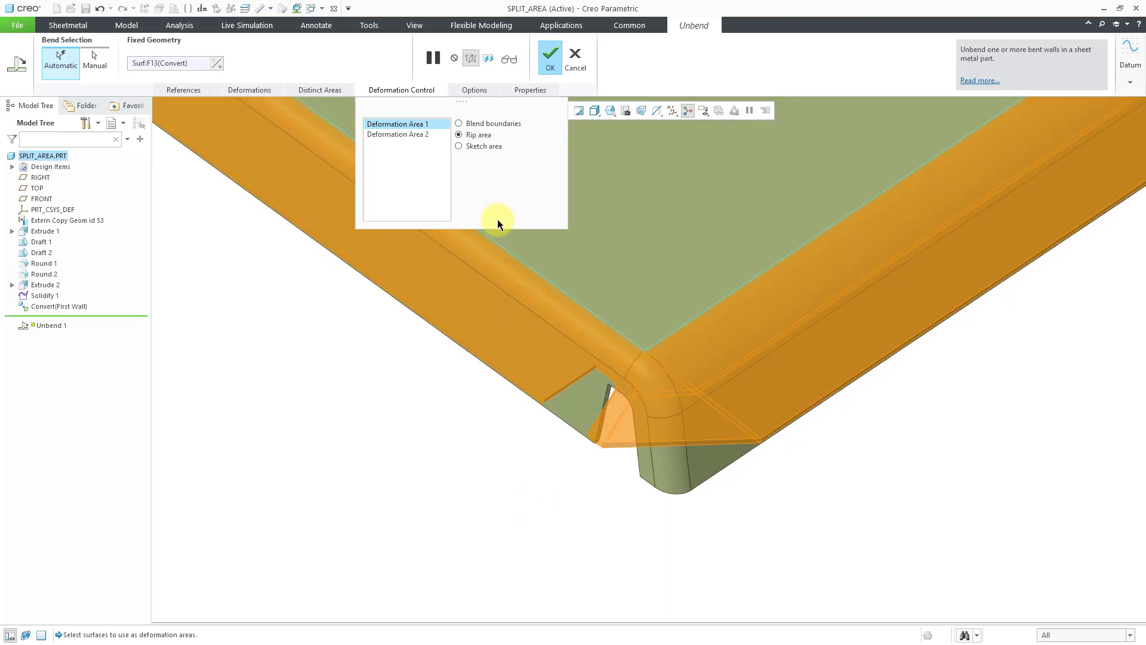
left_click(481, 123)
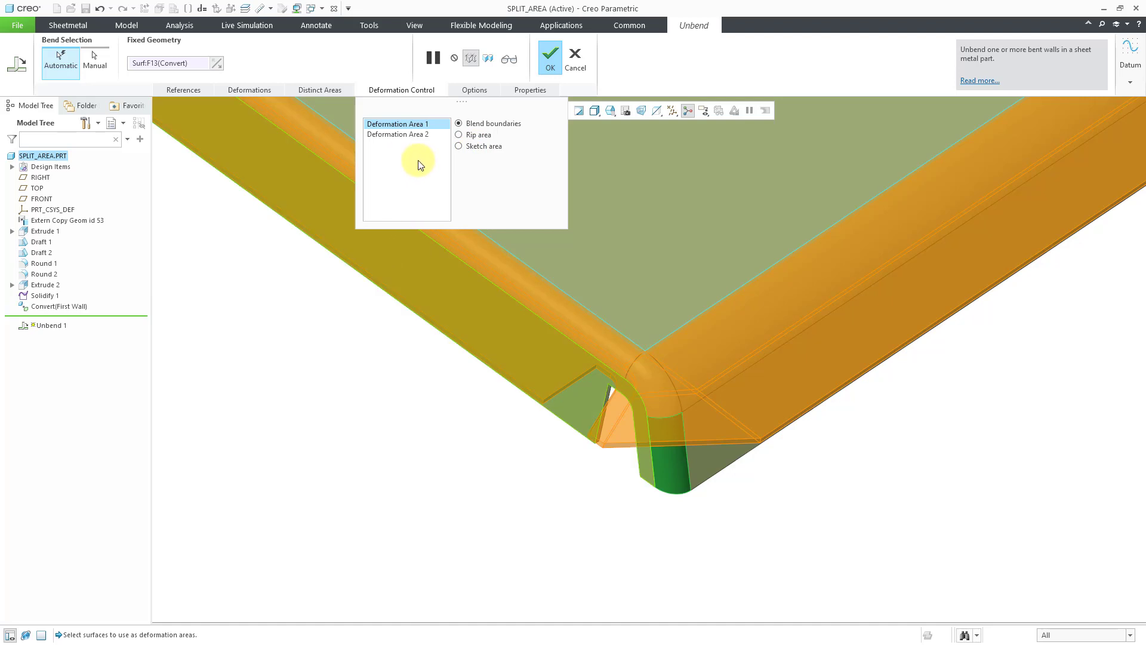
Step: Complete Unbend 1 on the channel, then delete it from the Model Tree
left_click(549, 59)
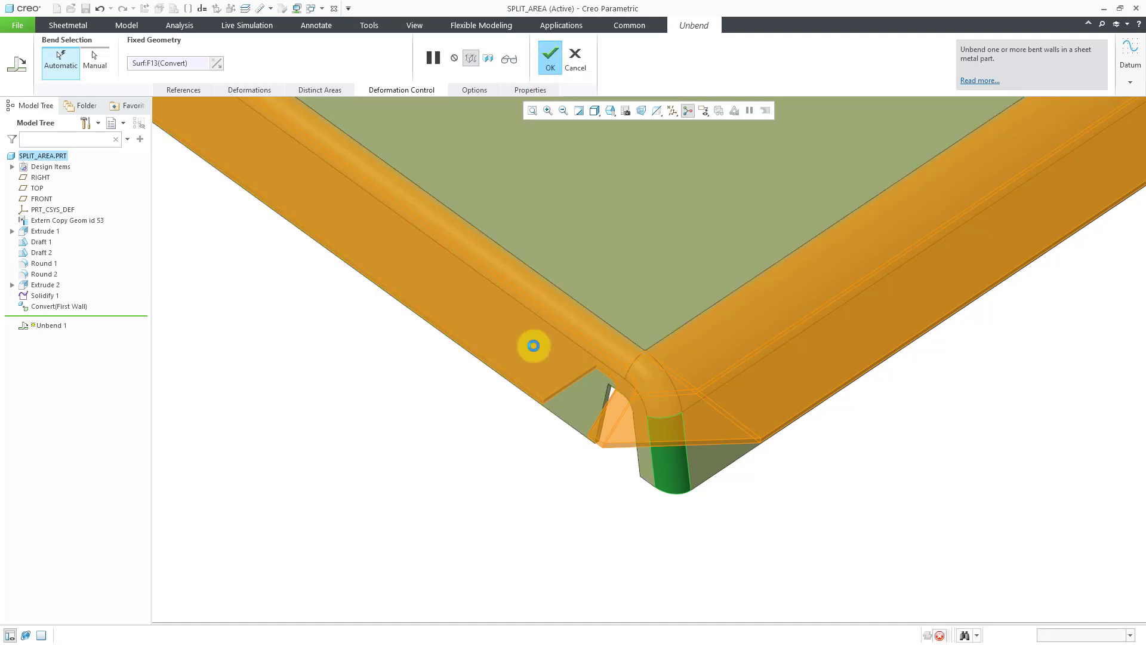
left_click(528, 504)
scroll(457, 521, "down", 3)
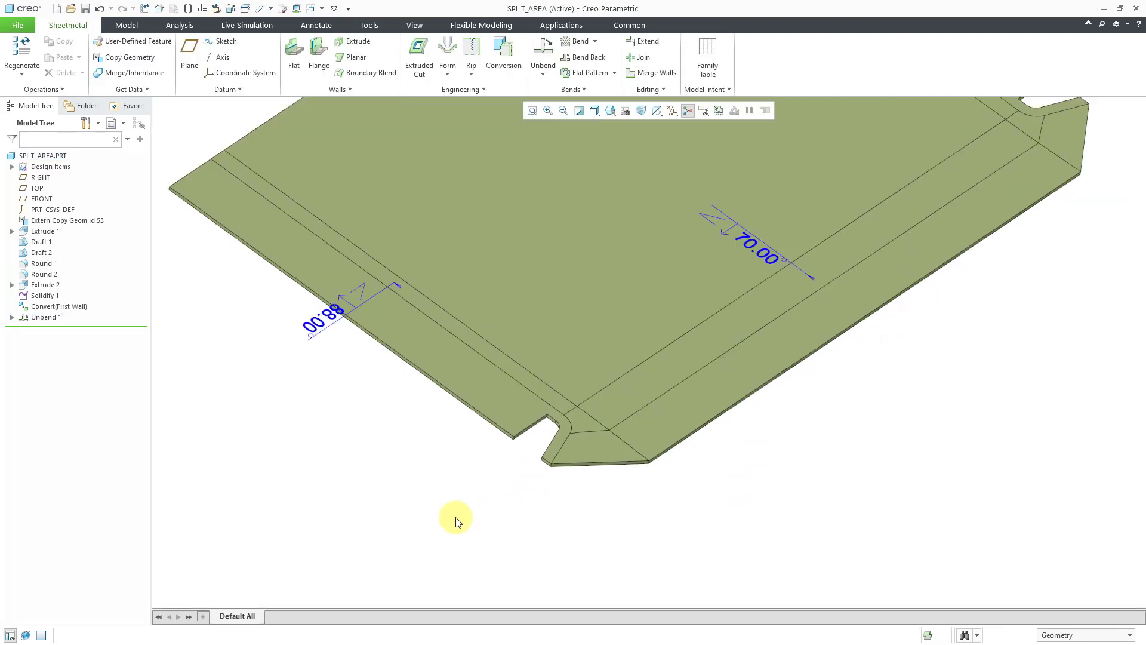
left_click(48, 318)
right_click(48, 318)
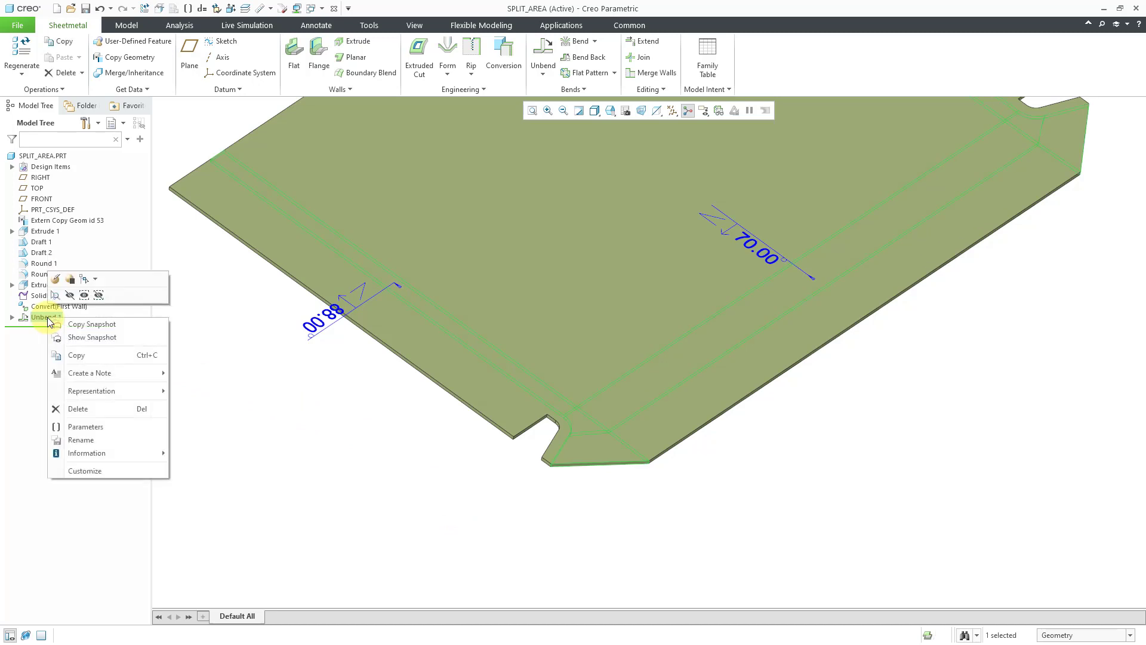
left_click(104, 409)
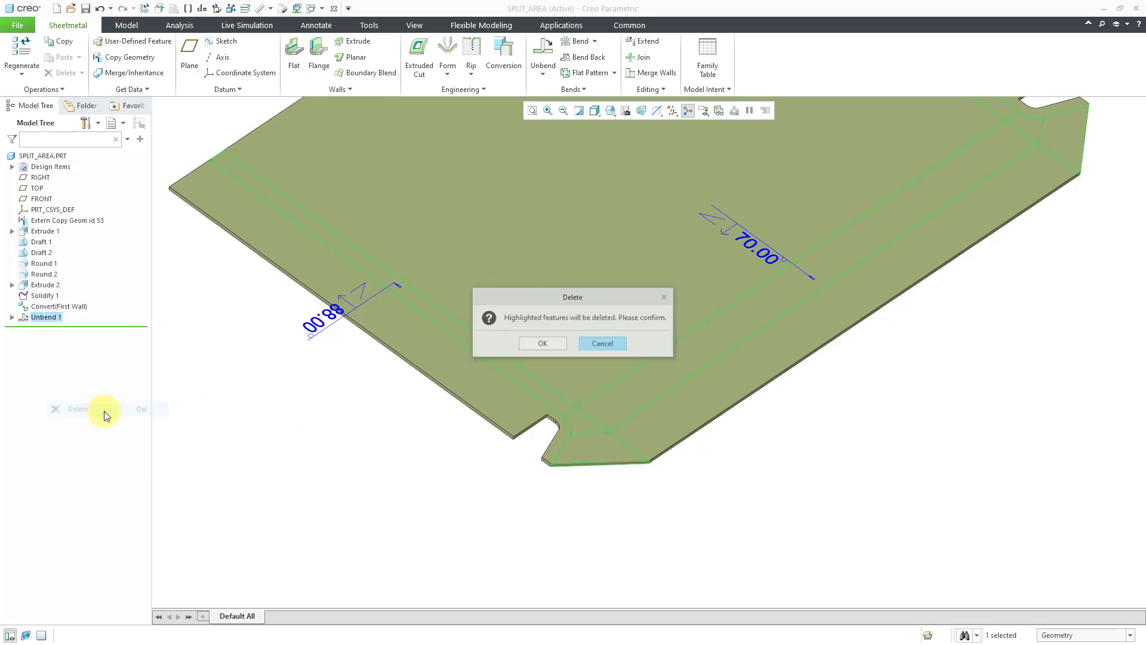
left_click(544, 344)
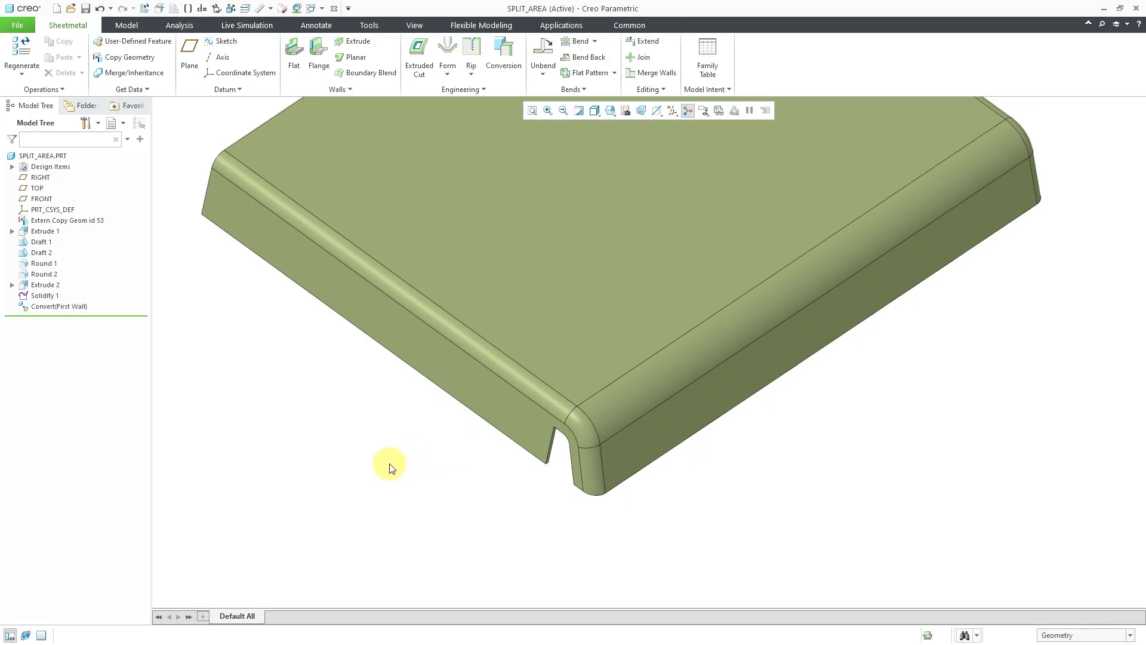
Step: Start another unbend from the channel's top face and cancel it, leaving the part bent
left_click(287, 161)
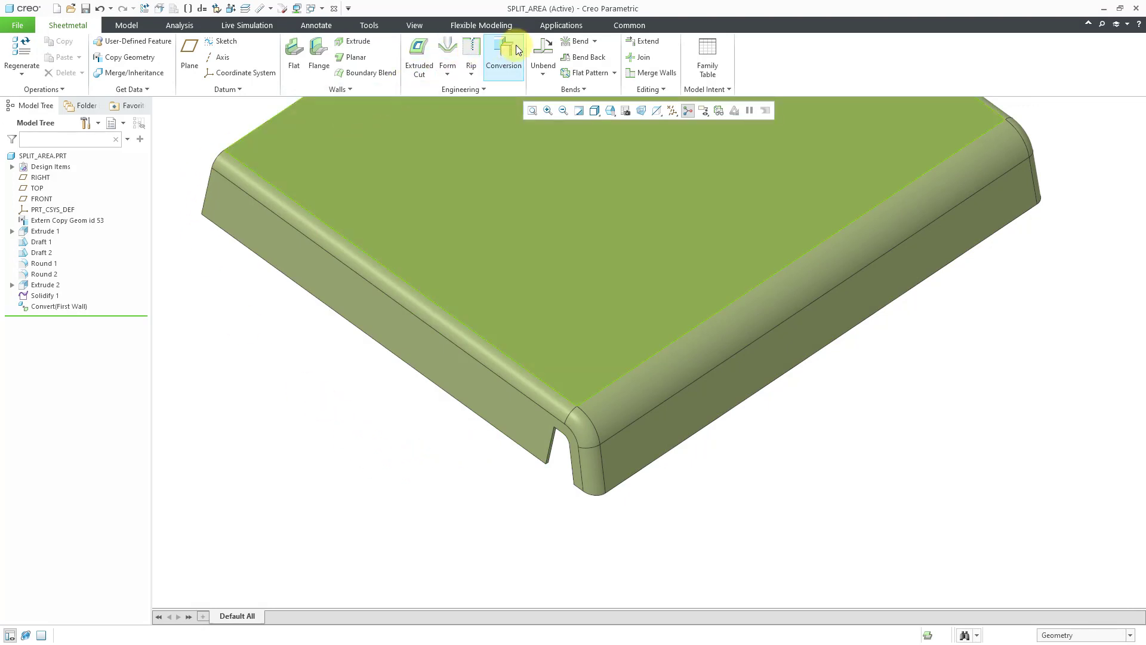
left_click(542, 52)
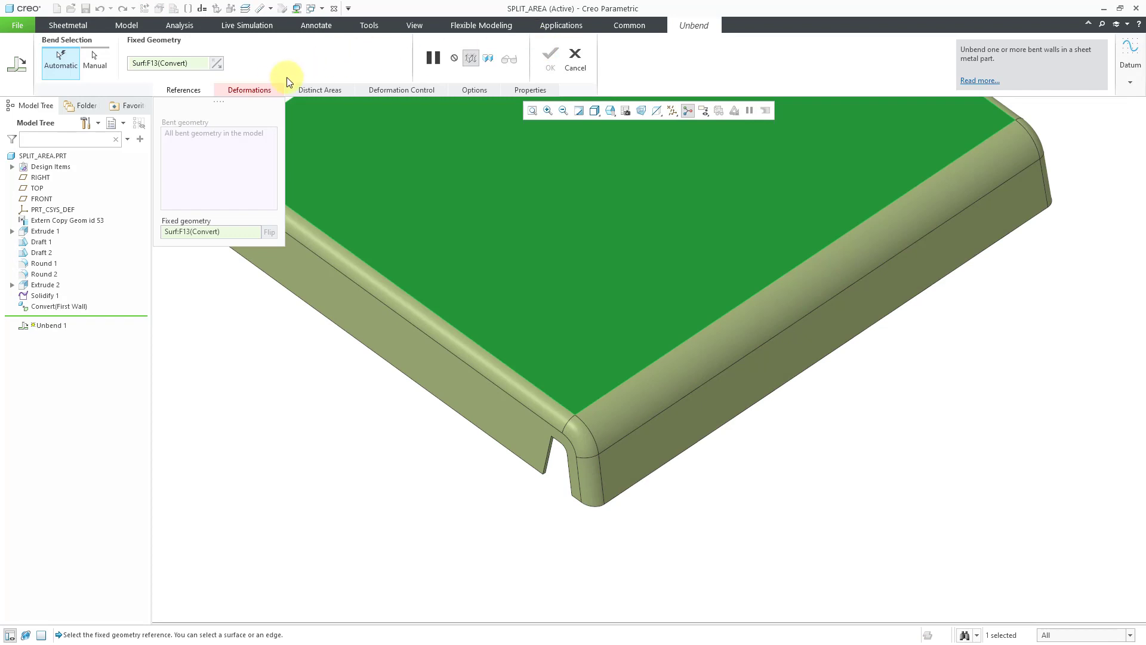
left_click(263, 90)
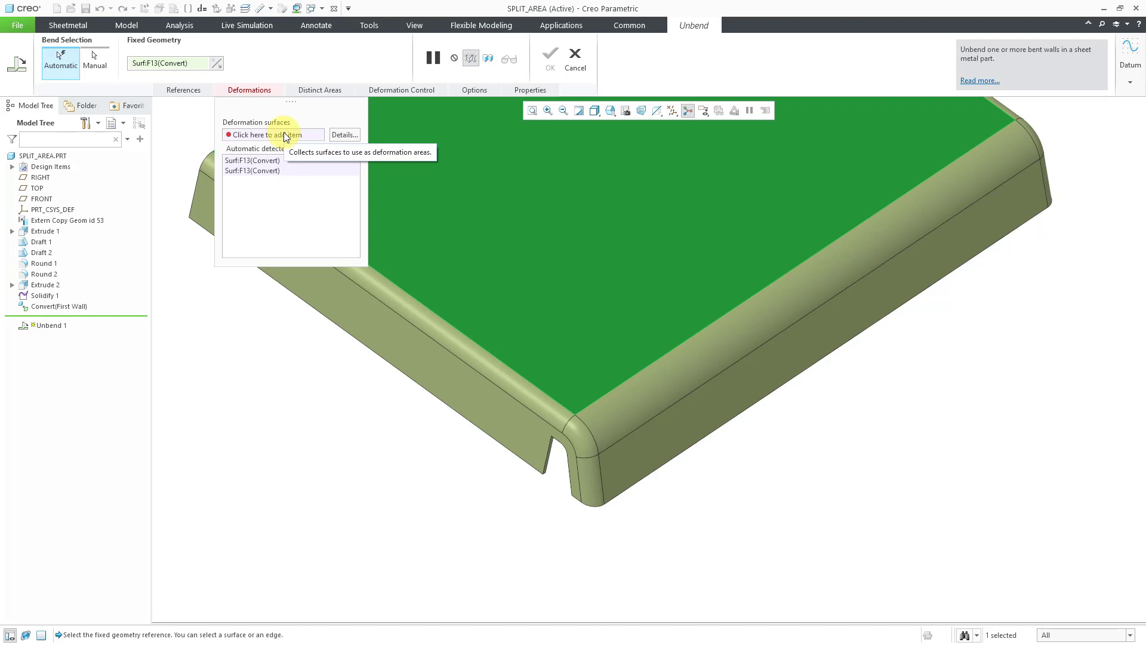
left_click(575, 59)
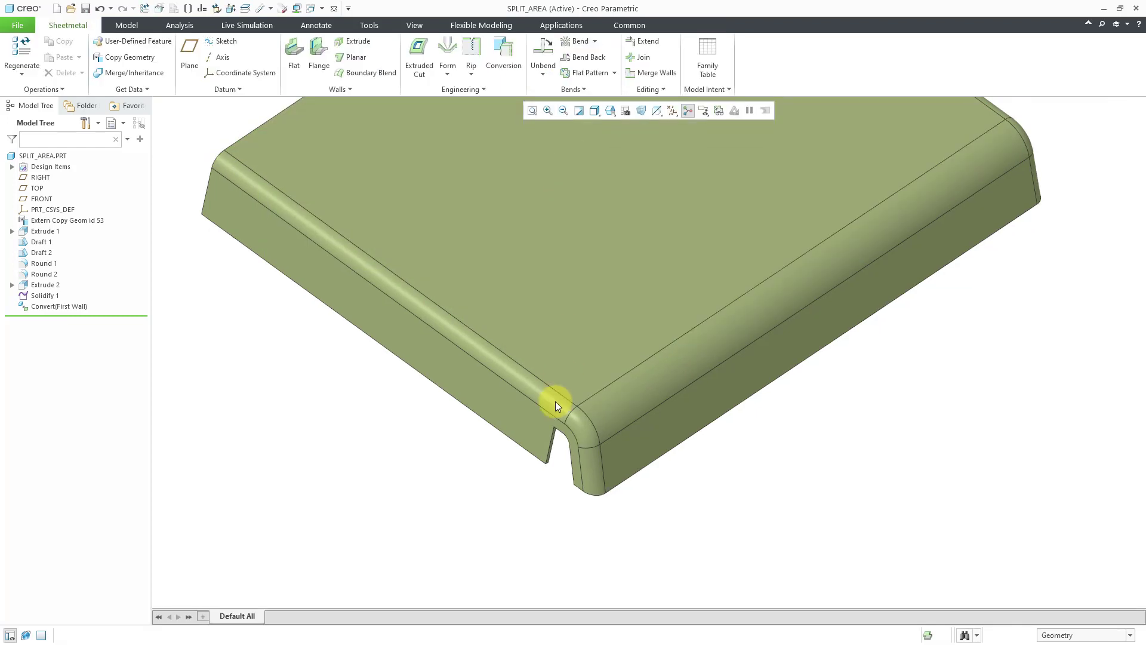
scroll(537, 511, "down", 5)
mouse_move(579, 456)
middle_mouse_down()
mouse_move(622, 494)
mouse_move(635, 253)
mouse_move(568, 207)
mouse_move(563, 371)
mouse_move(589, 366)
middle_mouse_up()
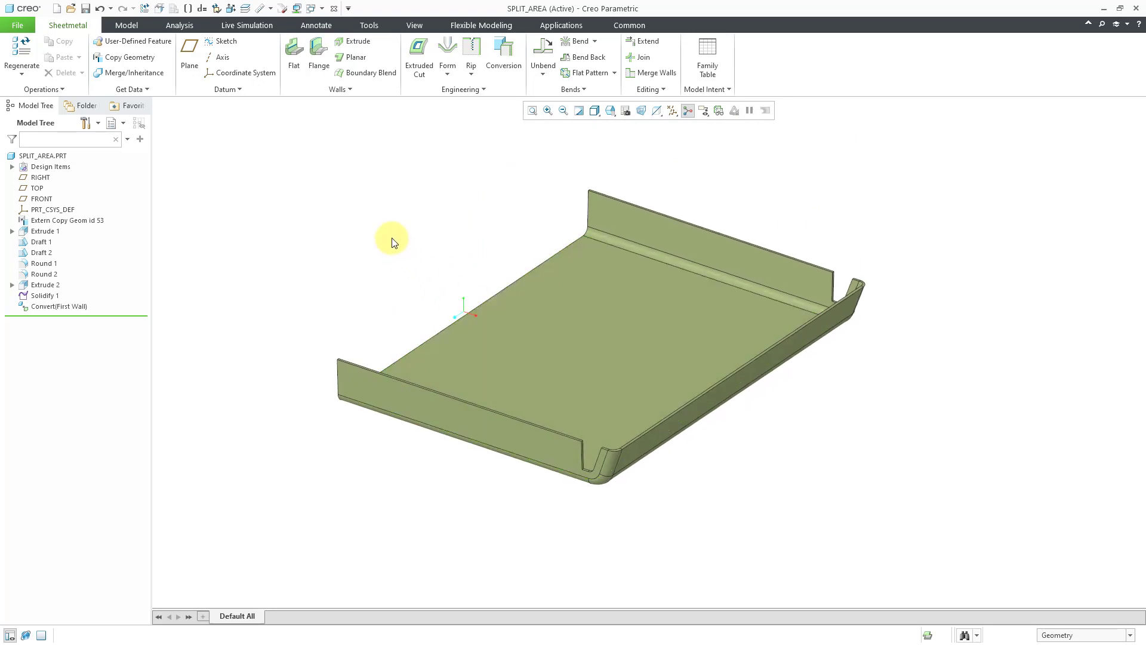
Step: Select the FRONT datum plane in the Model Tree and start Sketch 1 on it
left_click(41, 177)
left_click(38, 188)
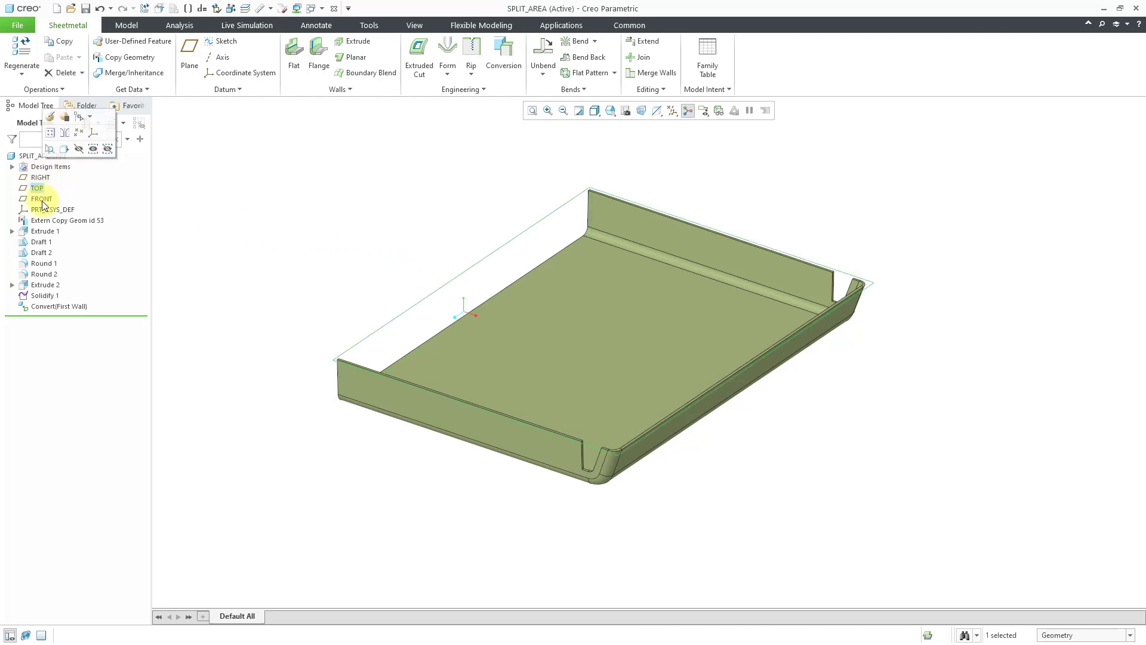
left_click(41, 200)
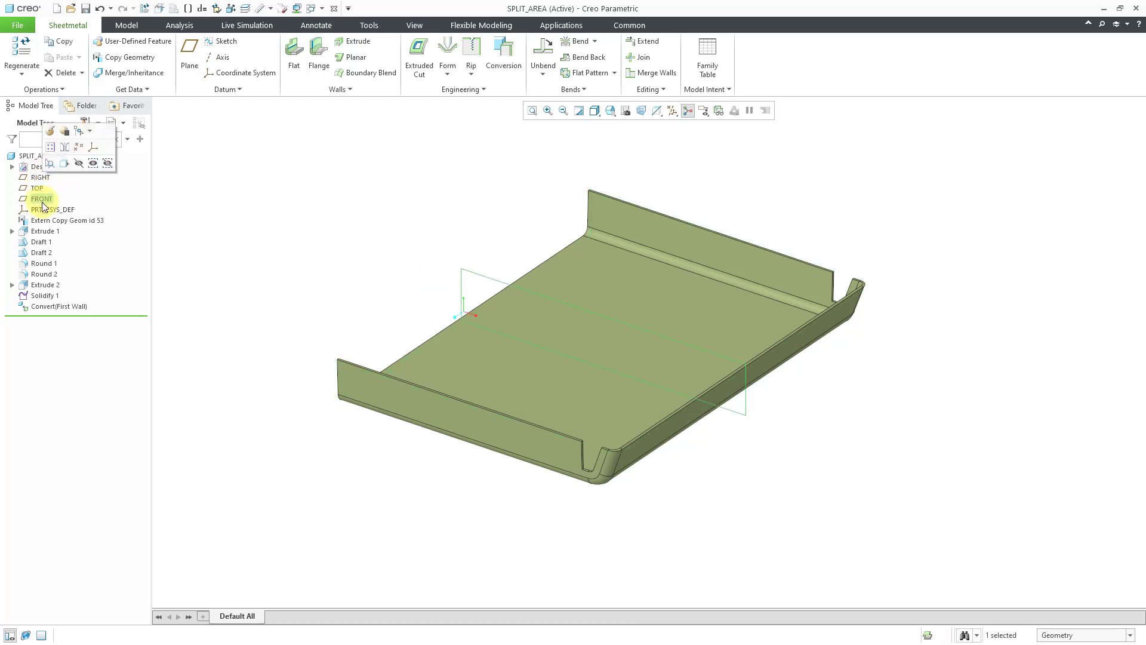
left_click(223, 42)
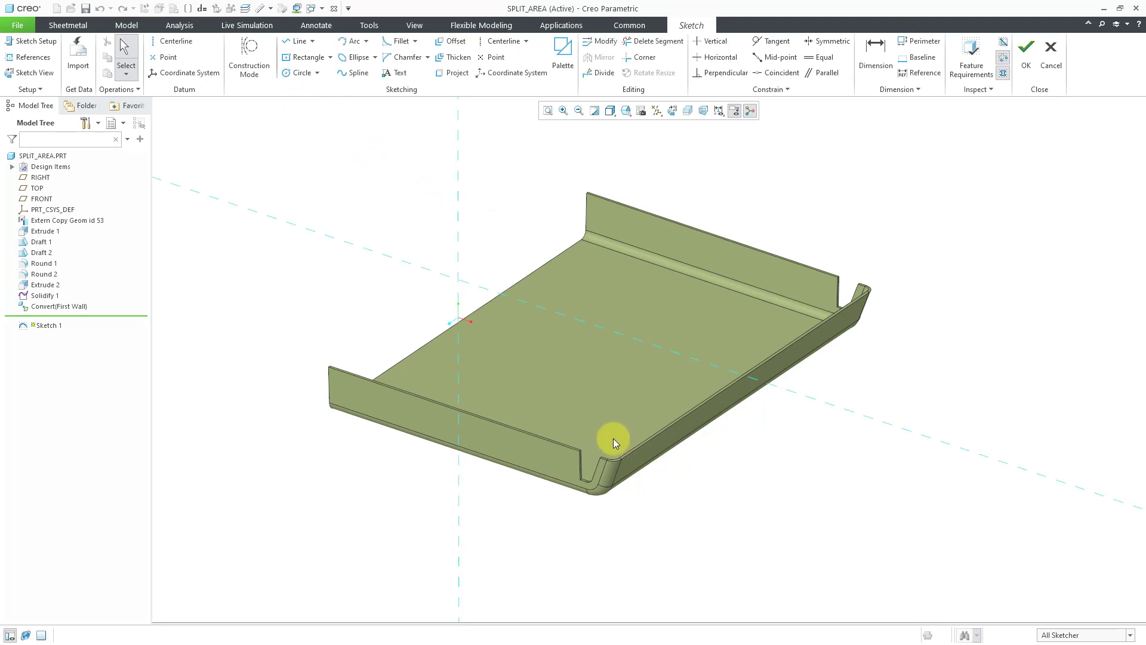
Step: Project the outer and inner rounded corner edges into Sketch 1 as two arcs
mouse_move(614, 438)
middle_mouse_down("ctrl")
mouse_move(610, 469)
mouse_move(632, 363)
mouse_move(586, 589)
middle_mouse_up("ctrl")
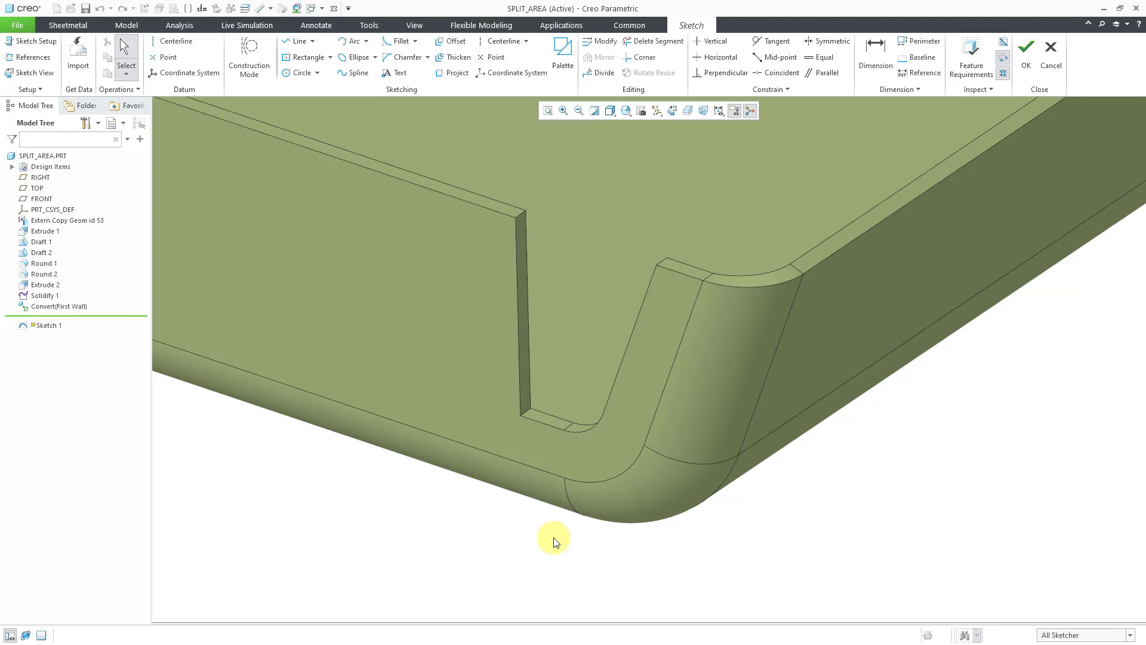
left_click(453, 72)
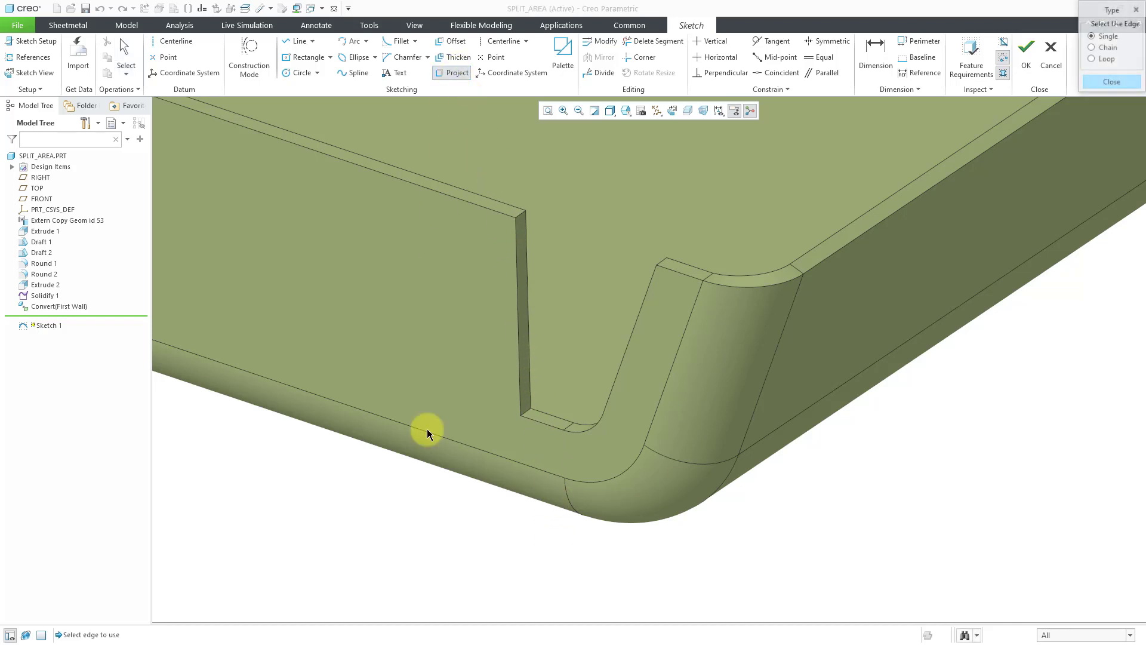
left_click(611, 474)
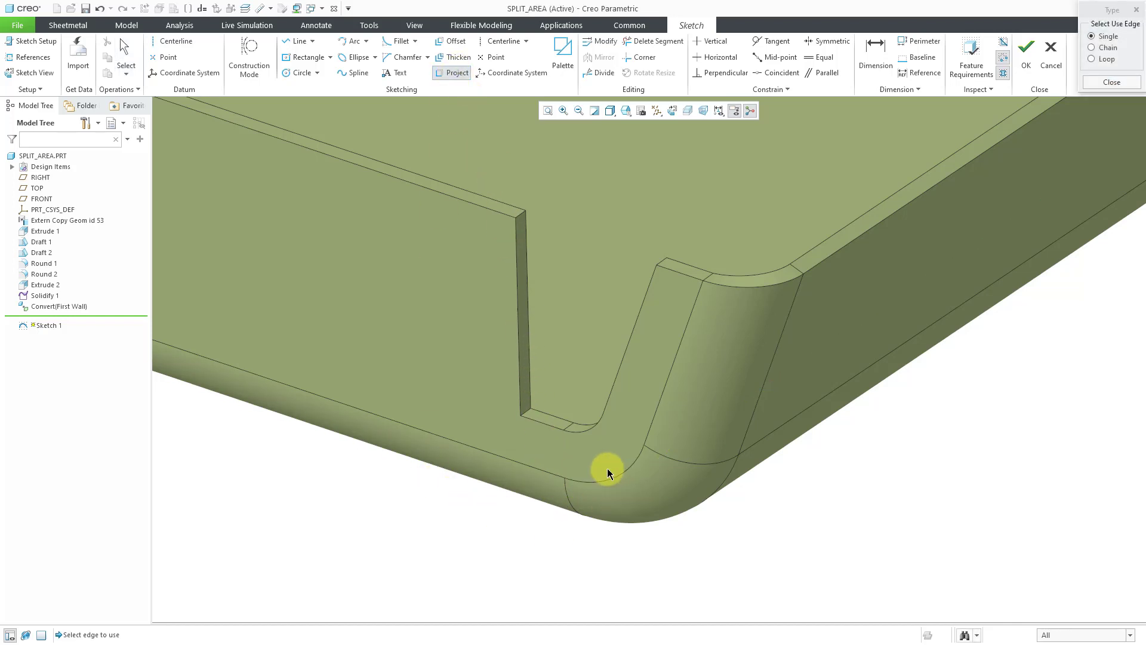
left_click(589, 438)
middle_click_drag(589, 486, 568, 537)
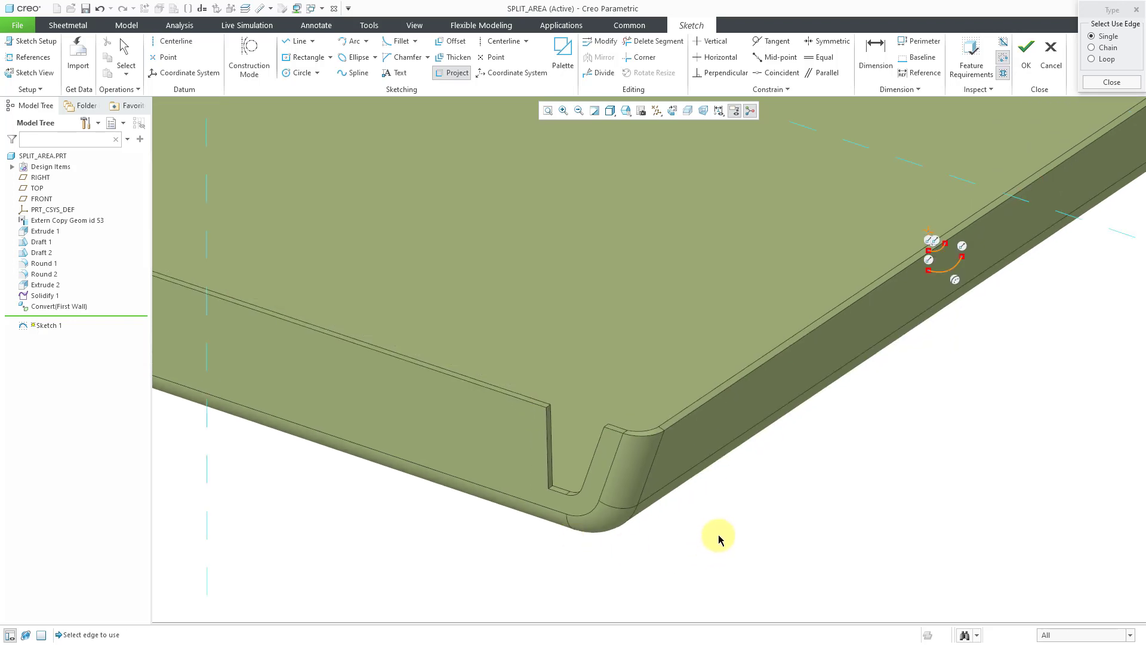
middle_click_drag(719, 535, 750, 519)
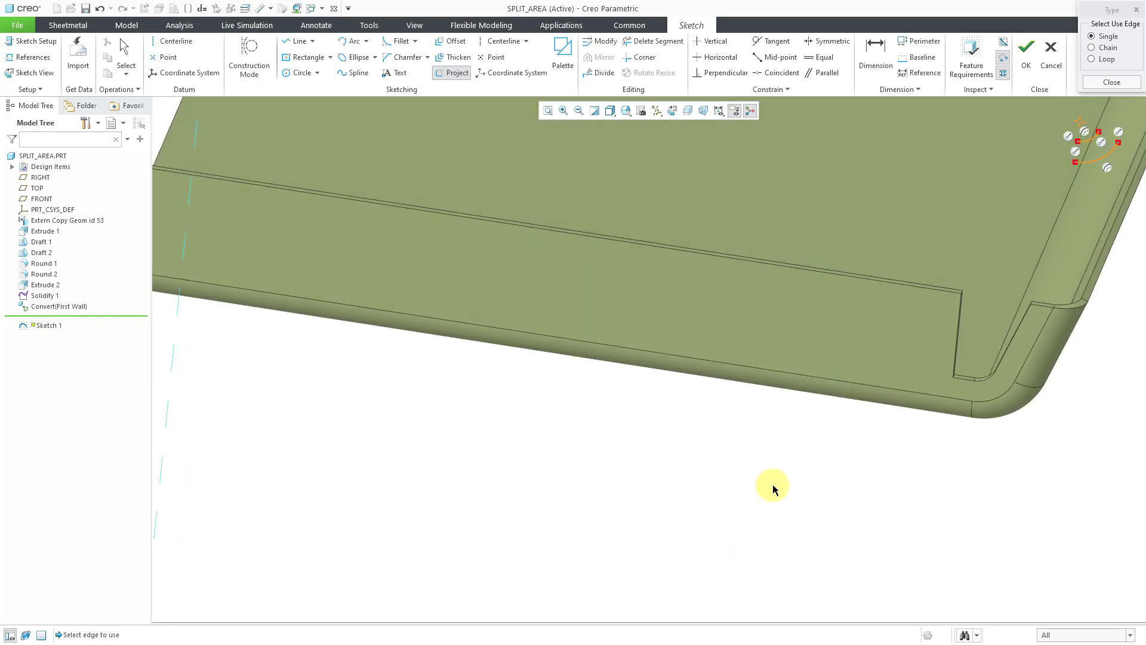
middle_click_drag(775, 474, 478, 635)
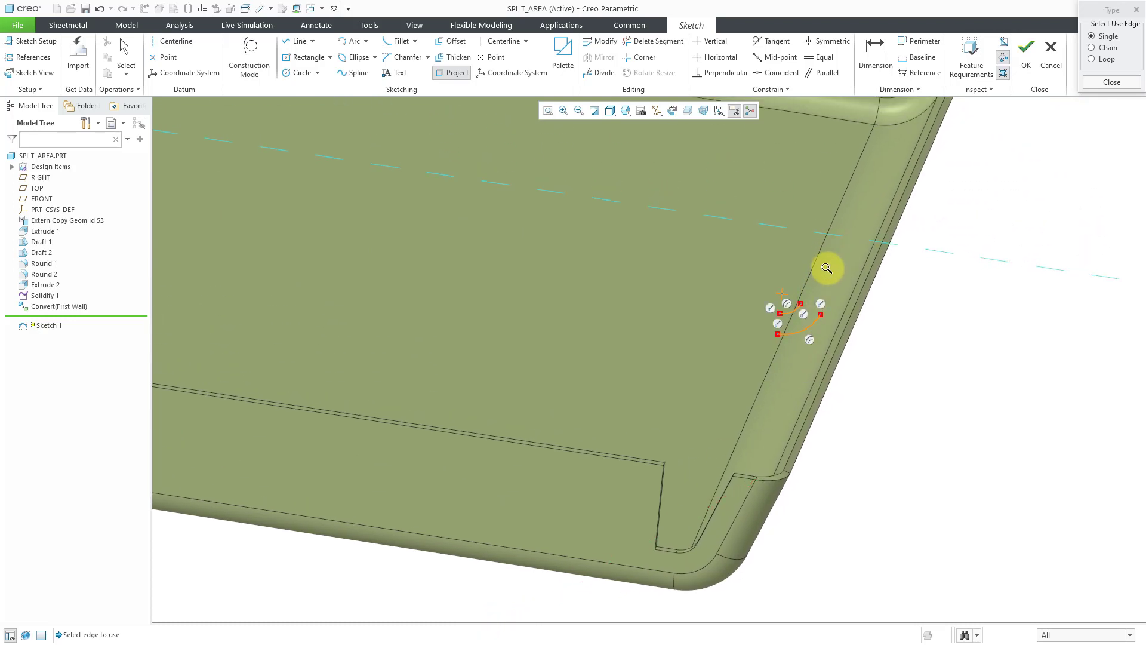
middle_click_drag(827, 276, 814, 389, "ctrl")
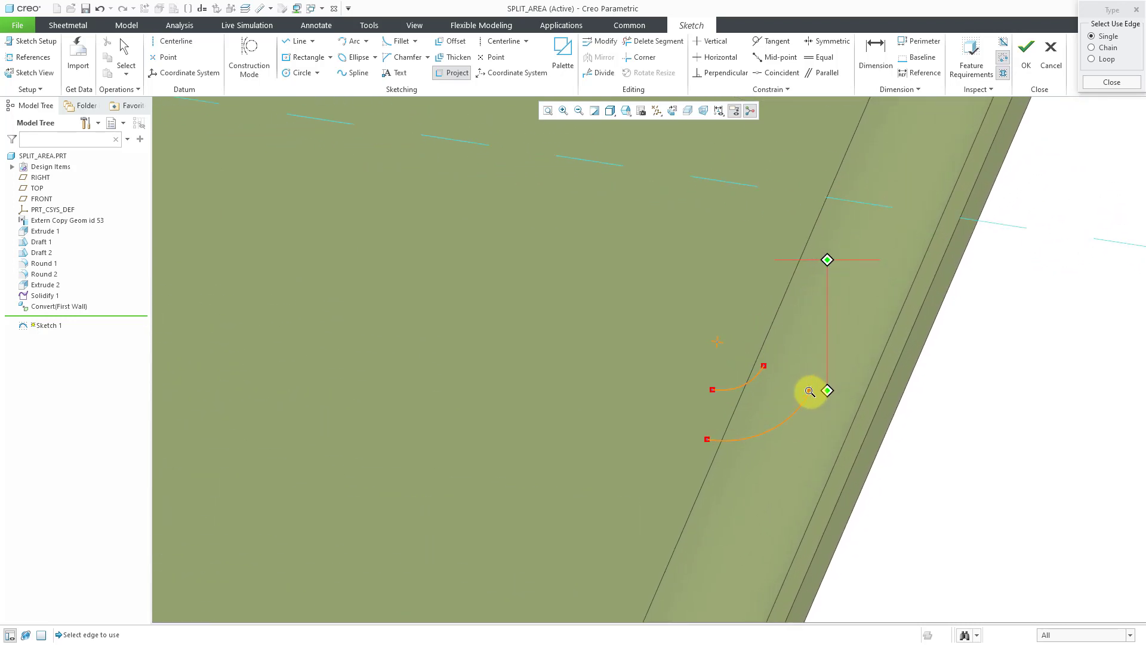
middle_click(929, 407)
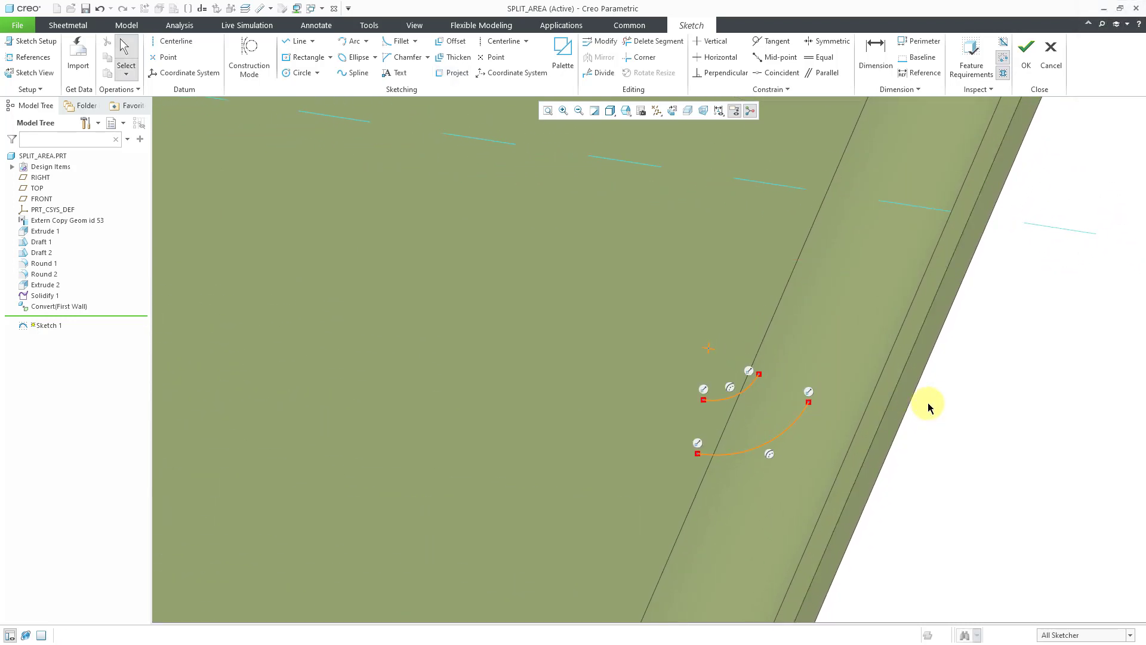
right_click(929, 408)
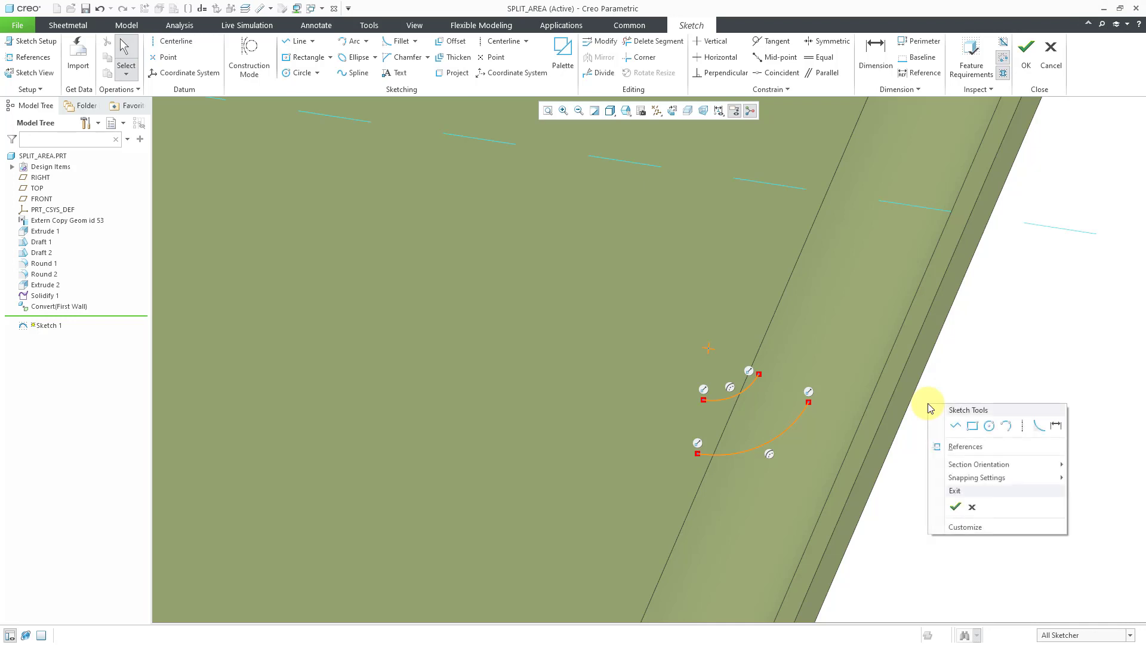
Step: Draw two lines joining the arc ends into a closed corner loop and accept Sketch 1
left_click(956, 426)
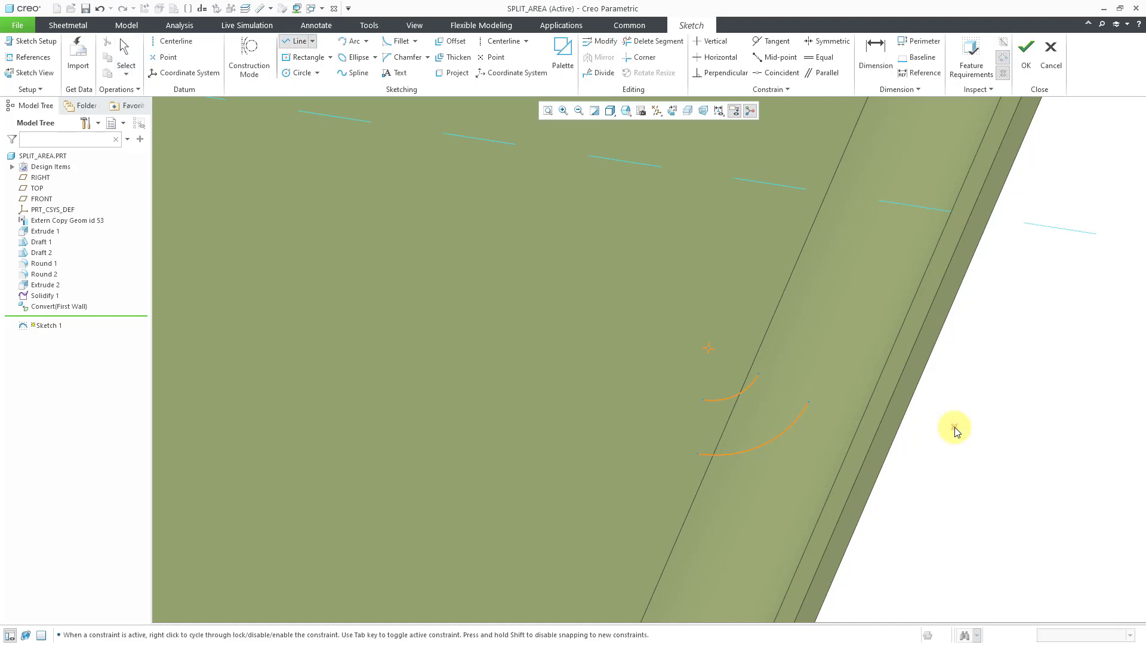
left_click(809, 402)
left_click(760, 374)
middle_click(950, 378)
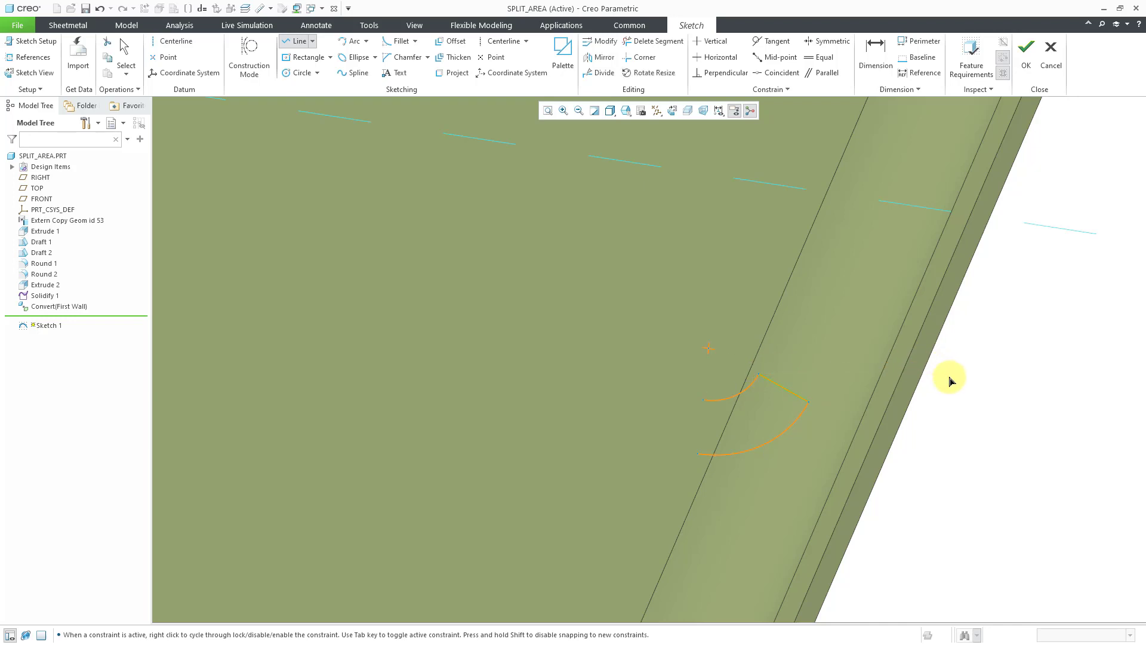
left_click(698, 455)
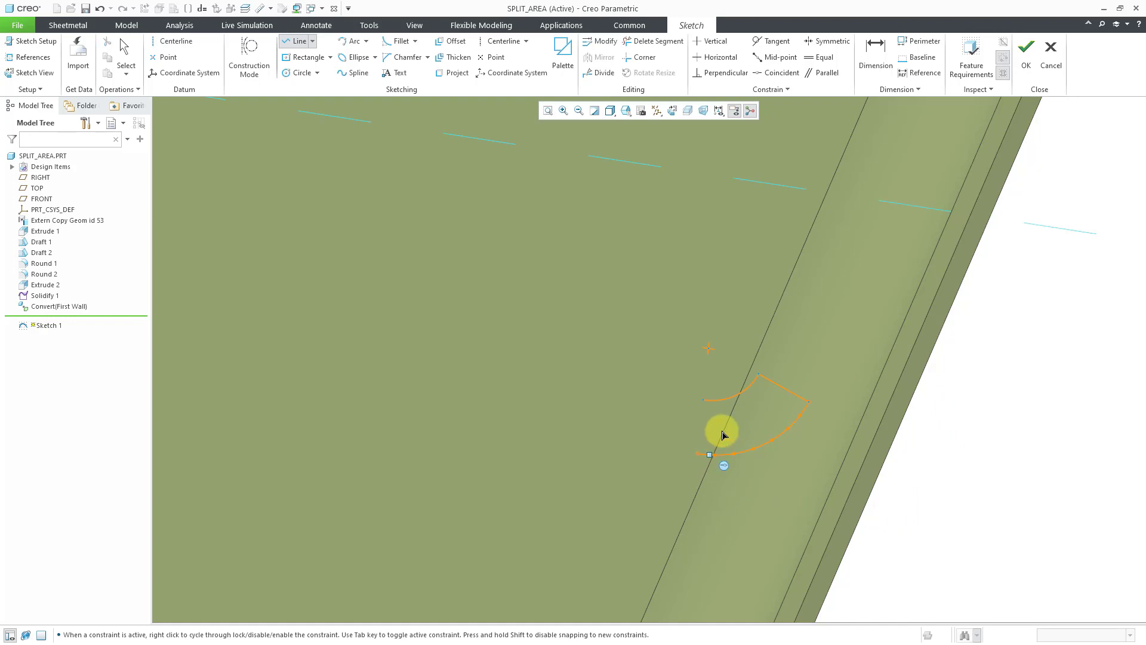
left_click(707, 400)
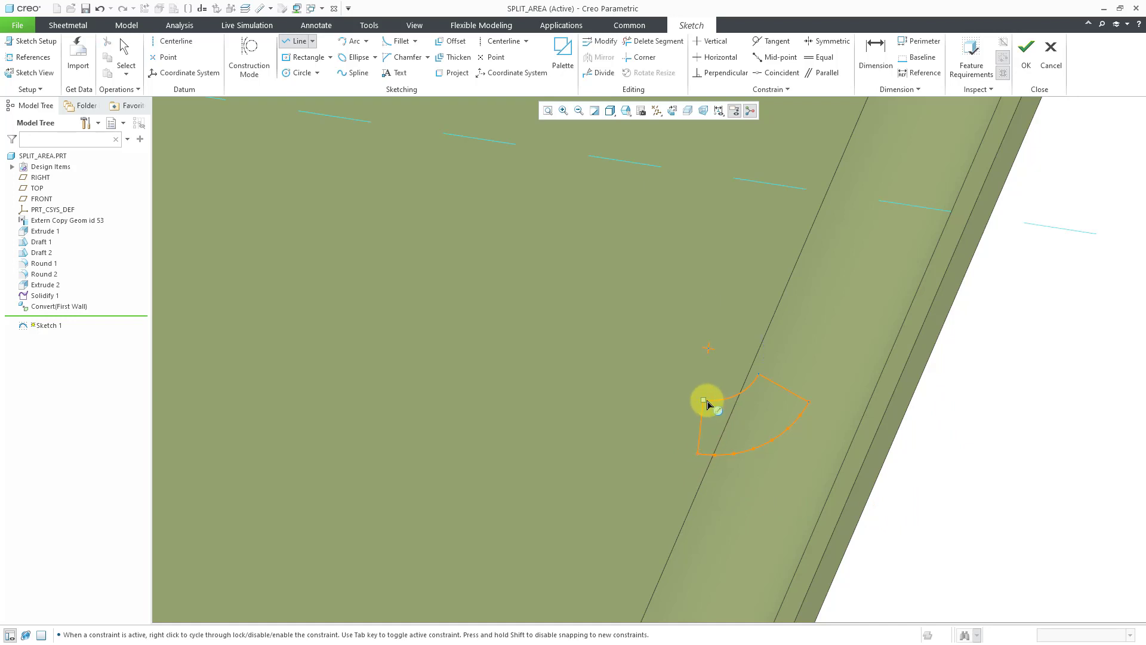
middle_click(931, 459)
middle_click(932, 459)
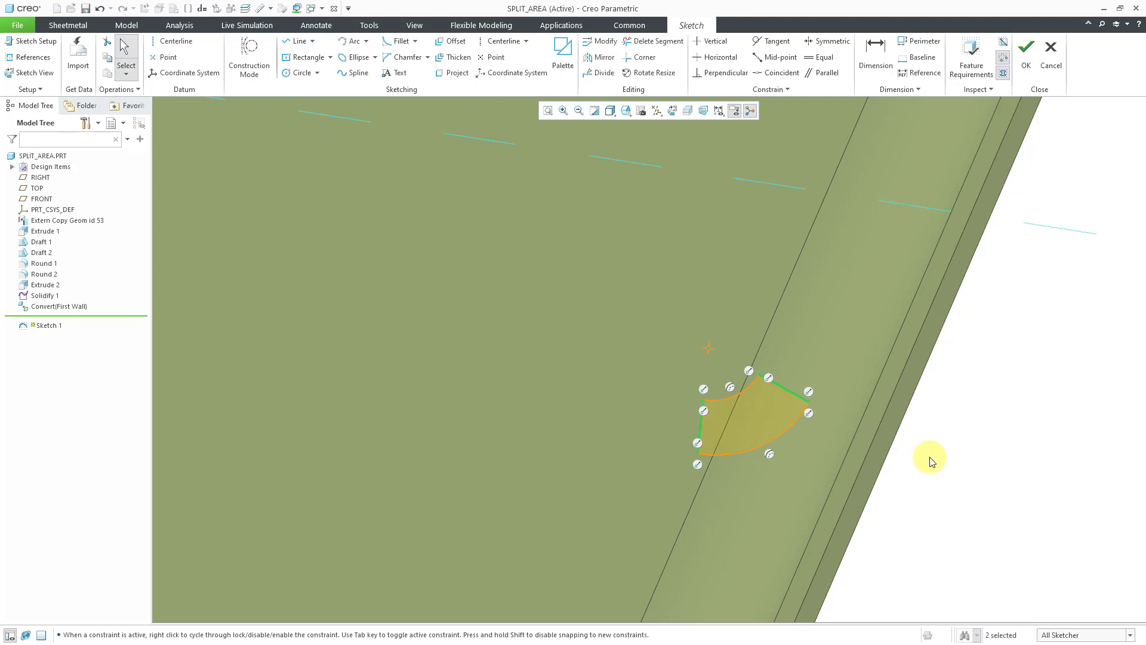
left_click(931, 461)
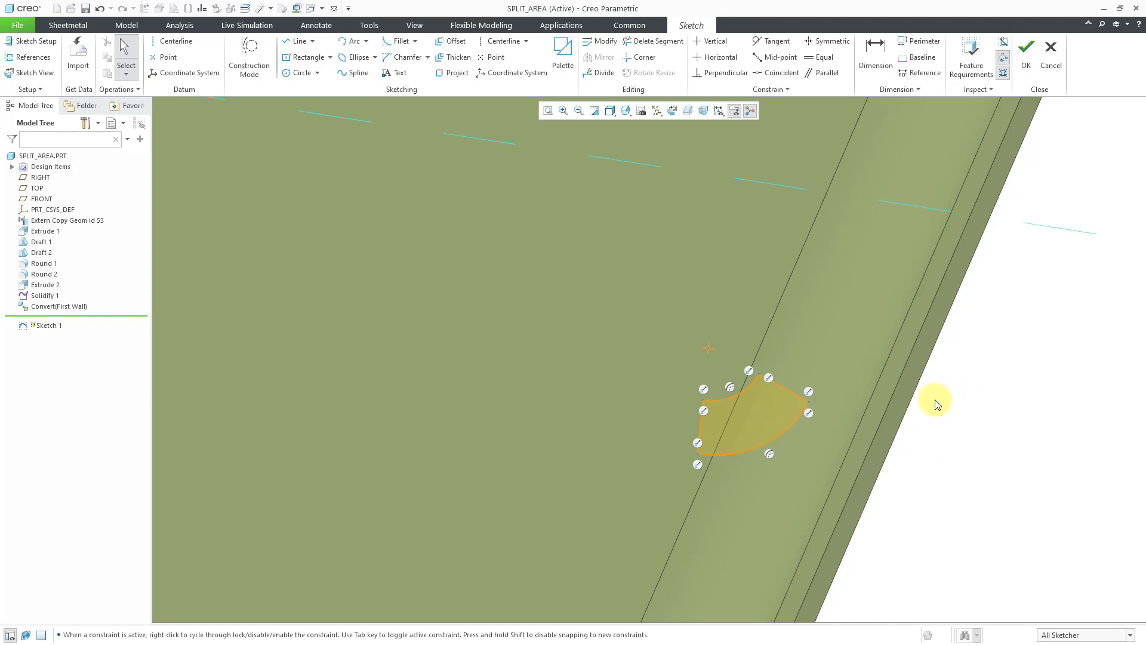
left_click(1026, 65)
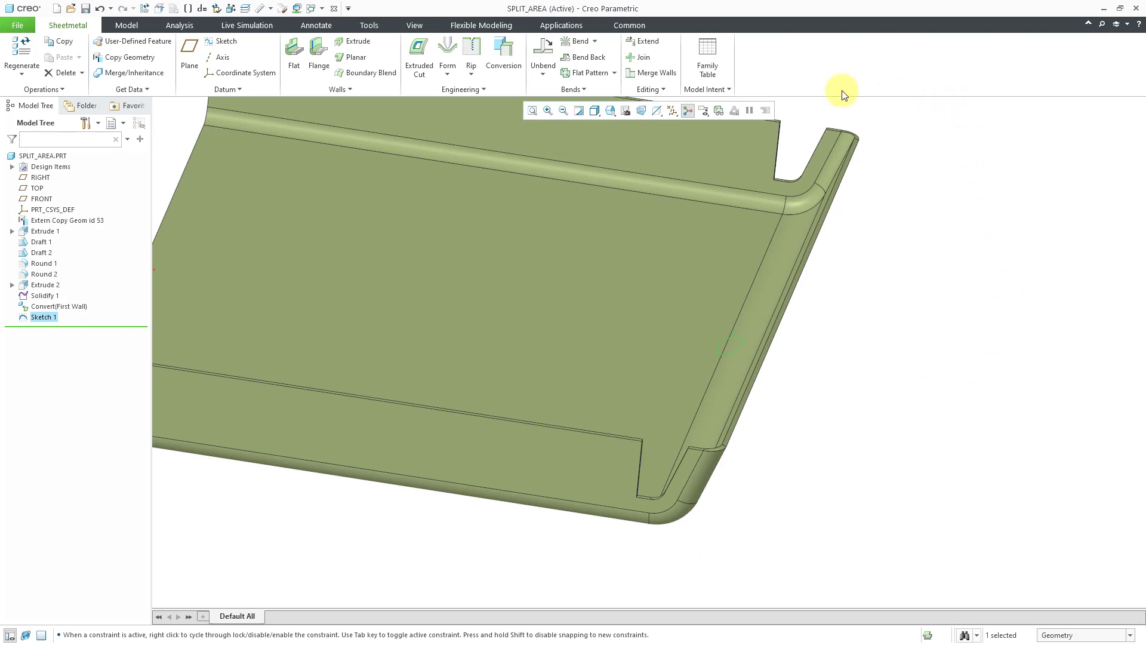
Step: Create Split Area 1 from Sketch 1 on the lower rounded corner, then select Sketch 1 in the tree
left_click(664, 89)
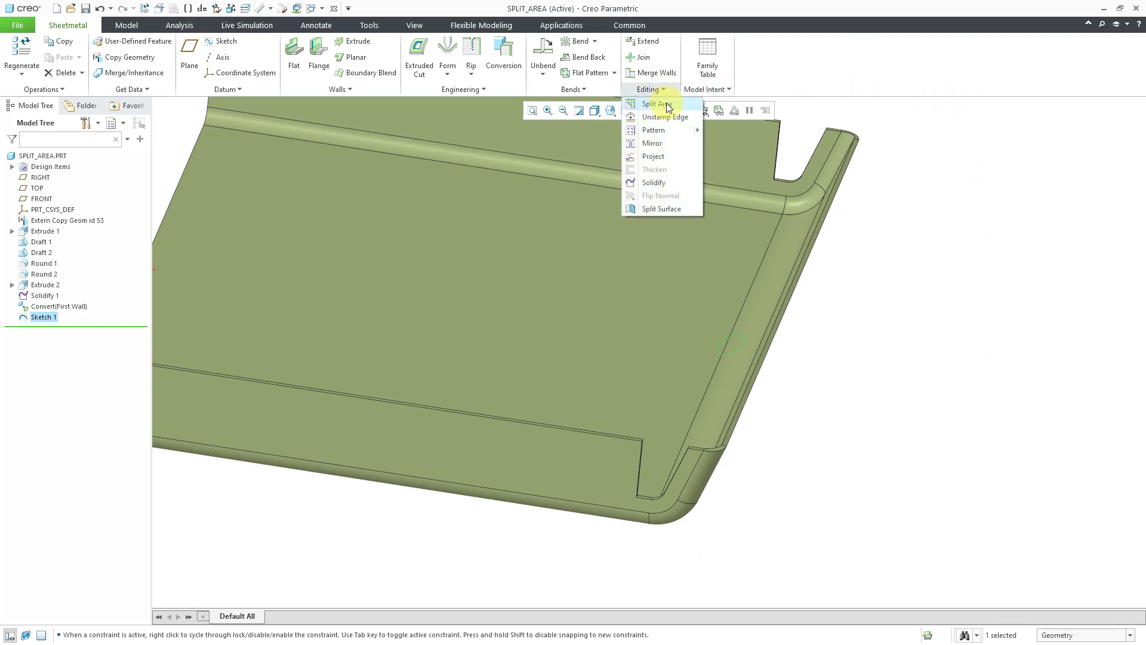
left_click(668, 106)
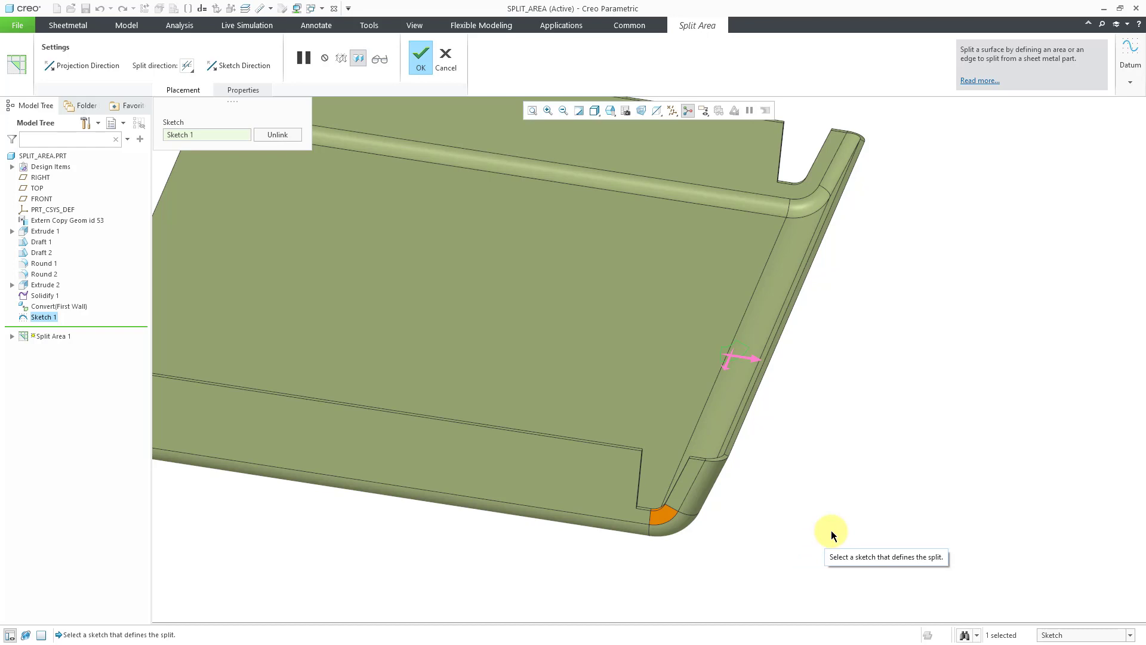
left_click(423, 60)
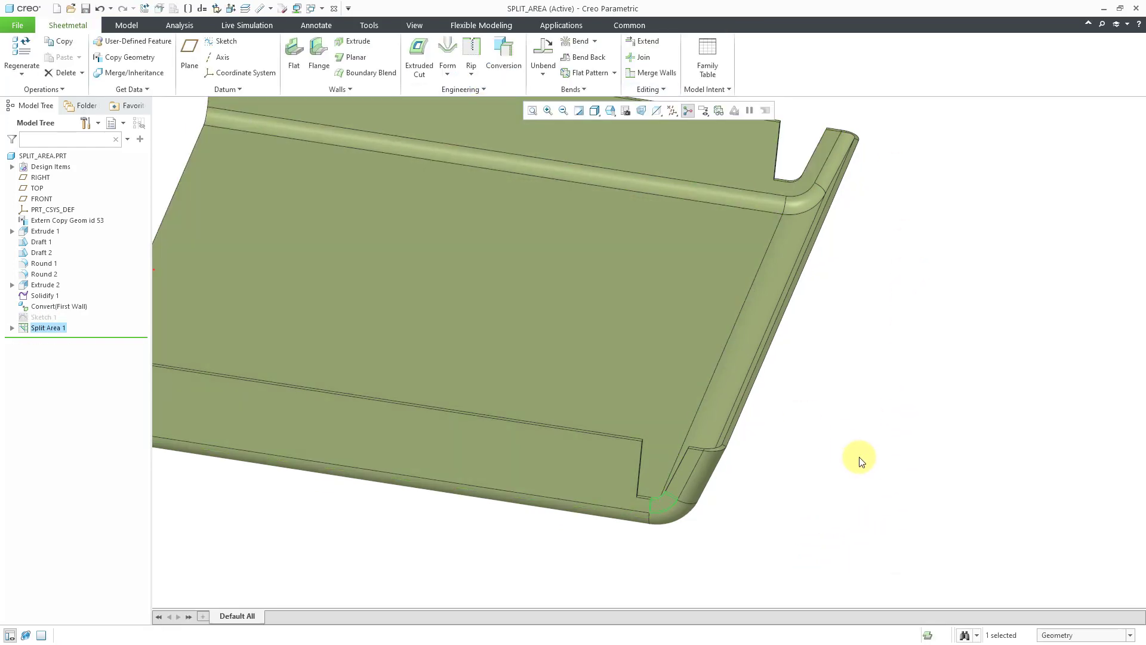
left_click(46, 319)
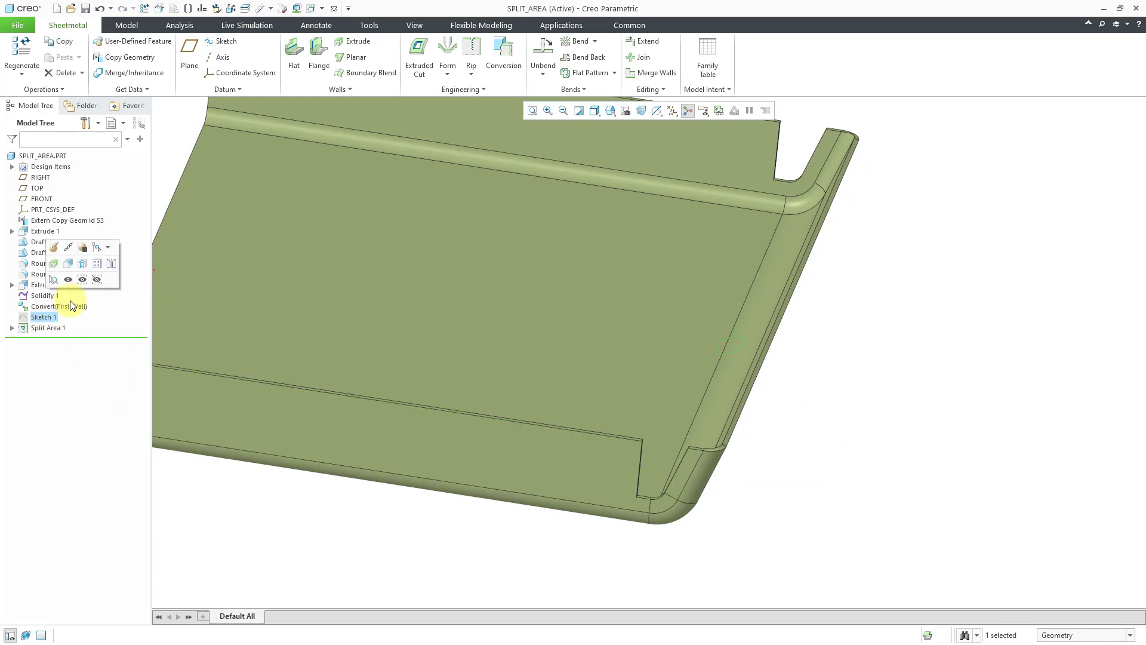
Step: Add Split Area 2 from Sketch 1 with reversed projection direction to split the upper-right corner
left_click(71, 281)
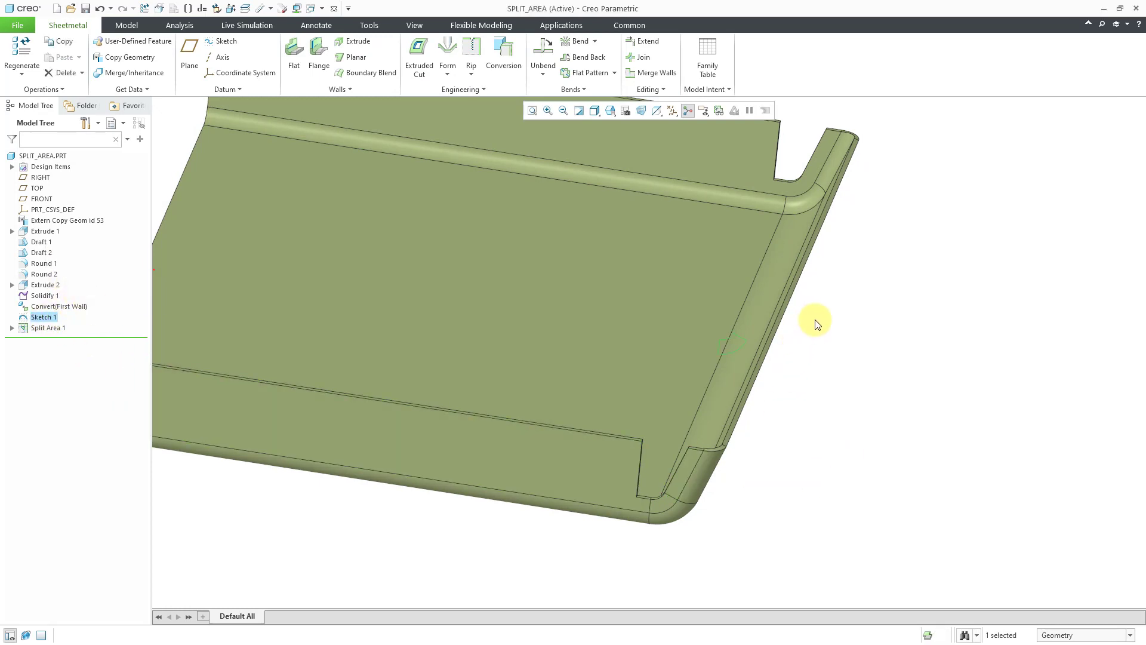
left_click(653, 91)
left_click(659, 105)
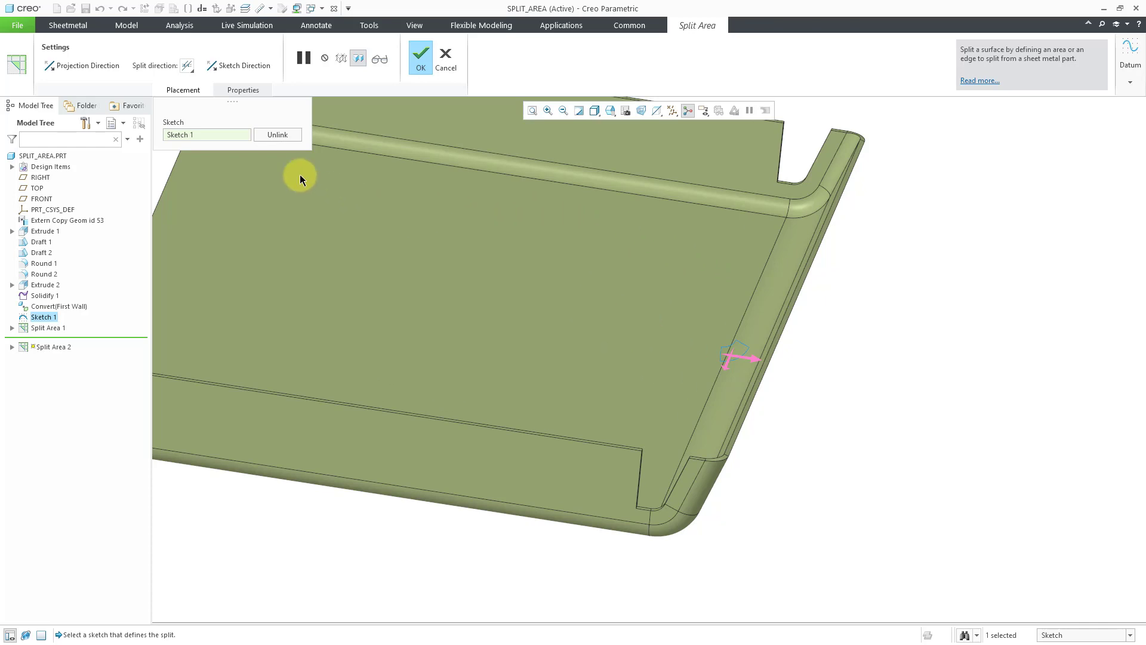
left_click(215, 71)
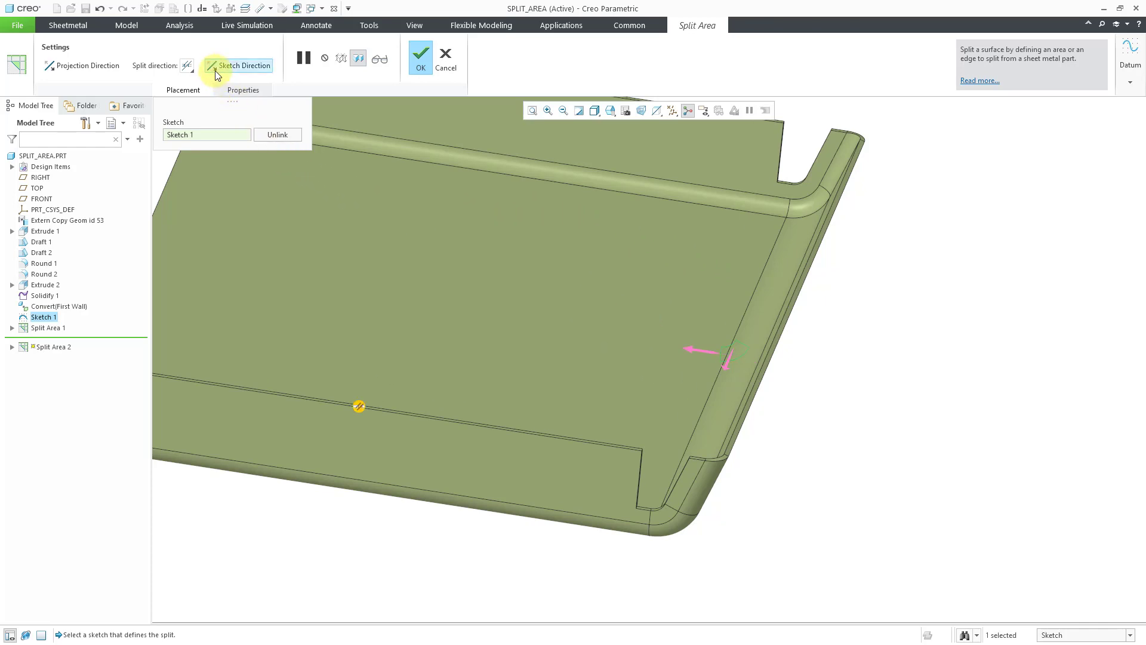
left_click(215, 70)
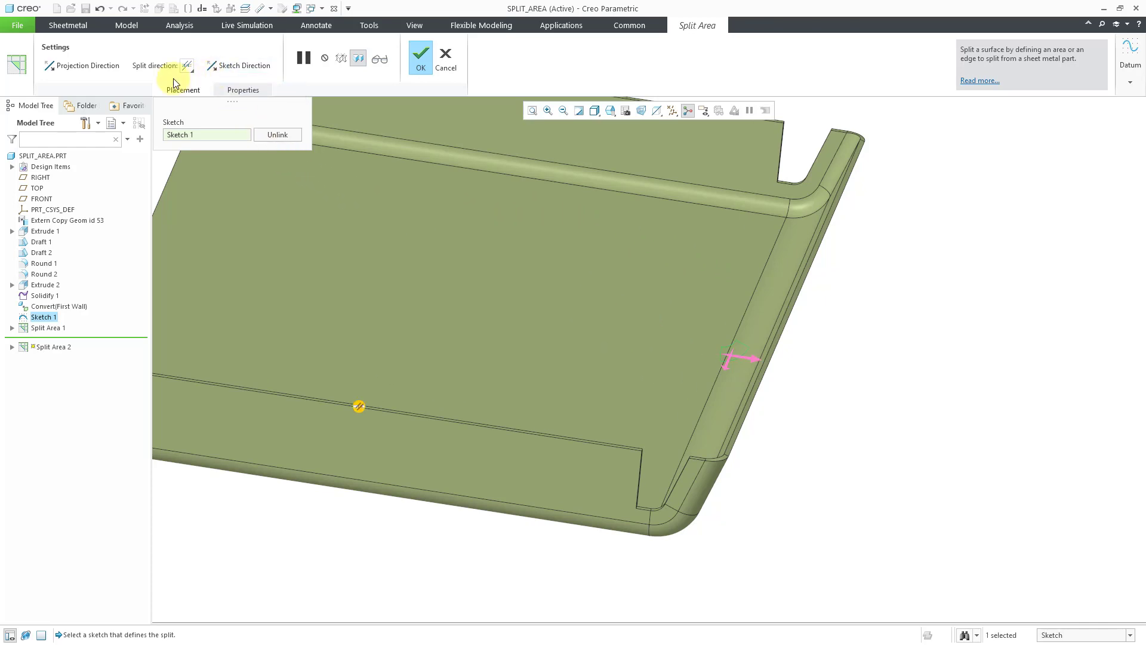
left_click(82, 65)
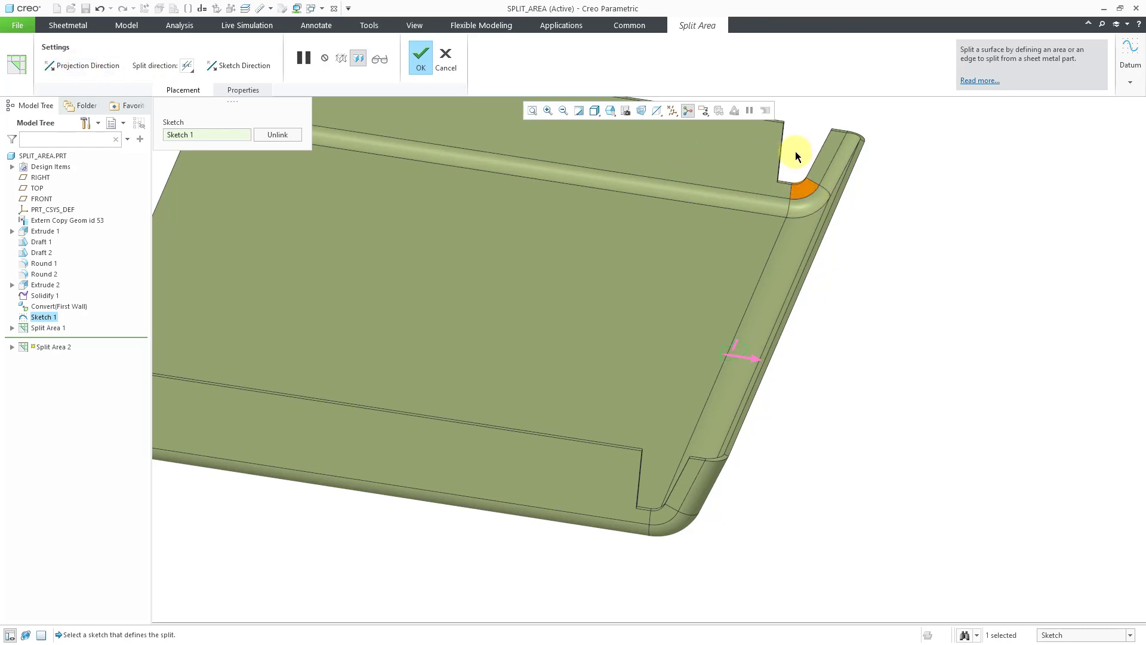
left_click(421, 64)
Step: Unbend the tray using the lower and upper split corner areas as deformation surfaces
left_click(890, 351)
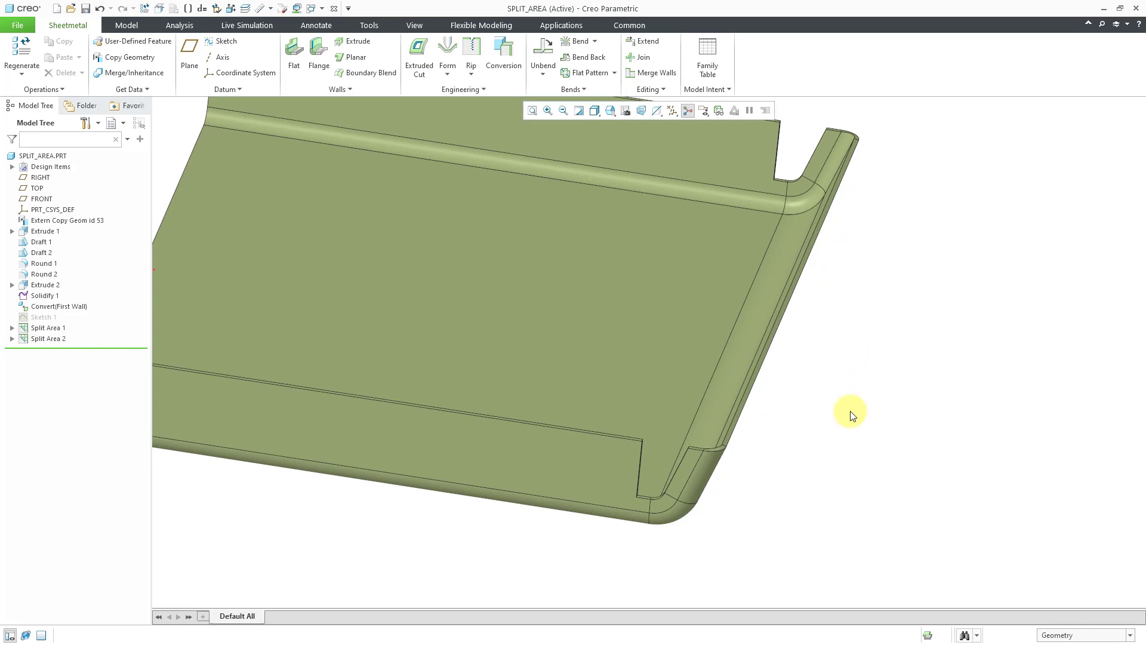
middle_click_drag(850, 415, 847, 412)
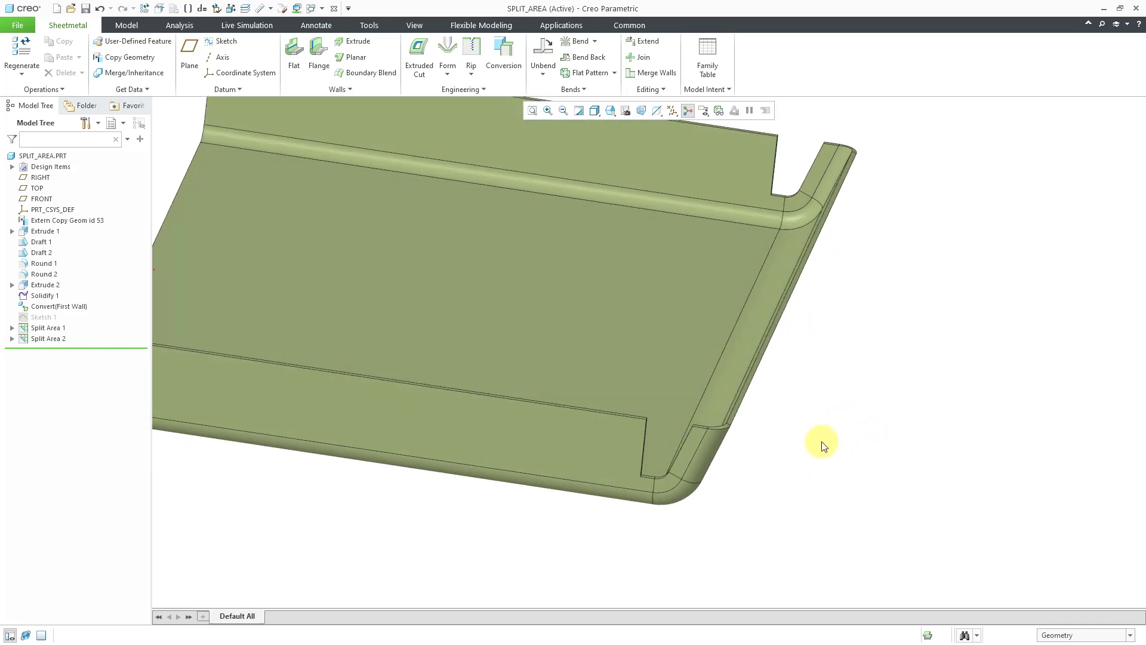
left_click(547, 52)
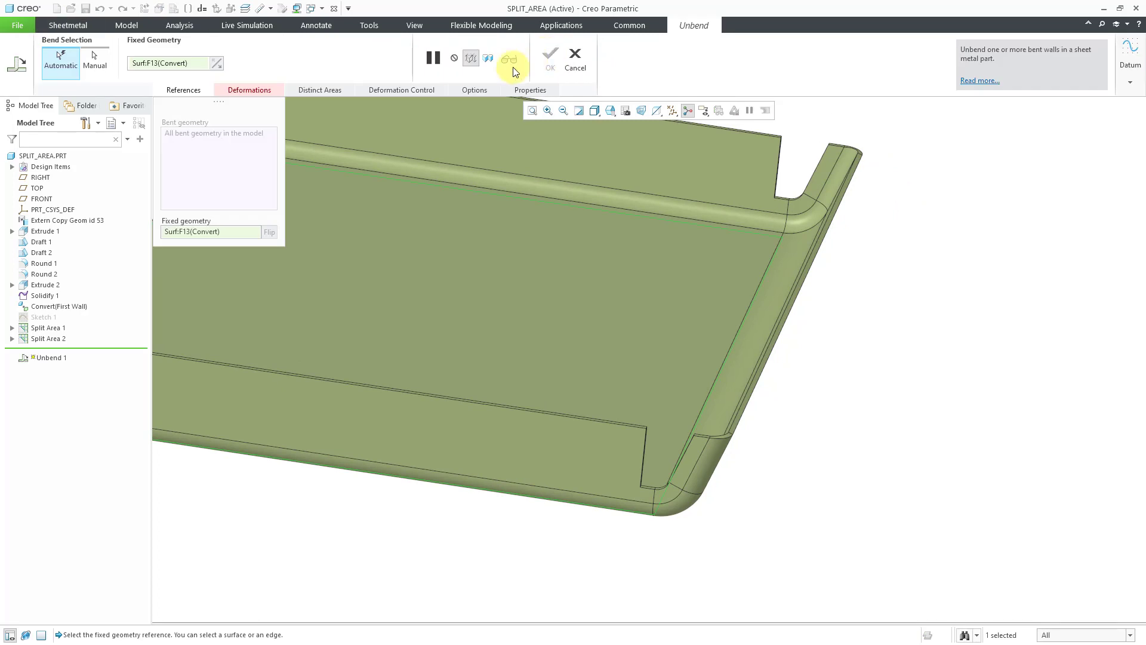
left_click(268, 89)
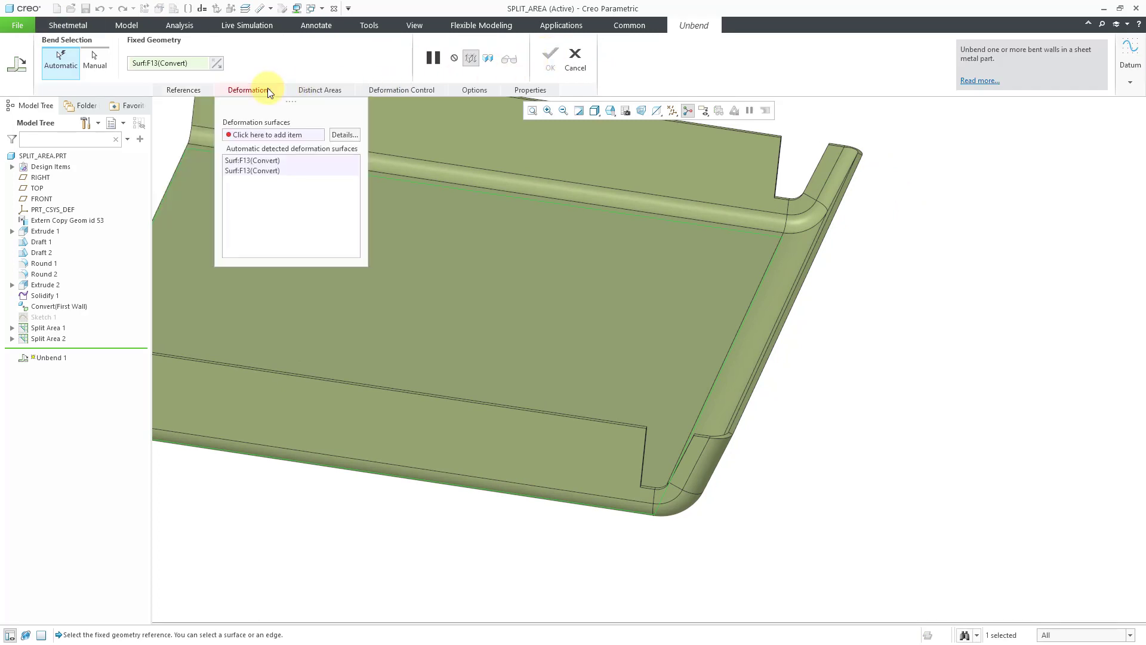
left_click(265, 134)
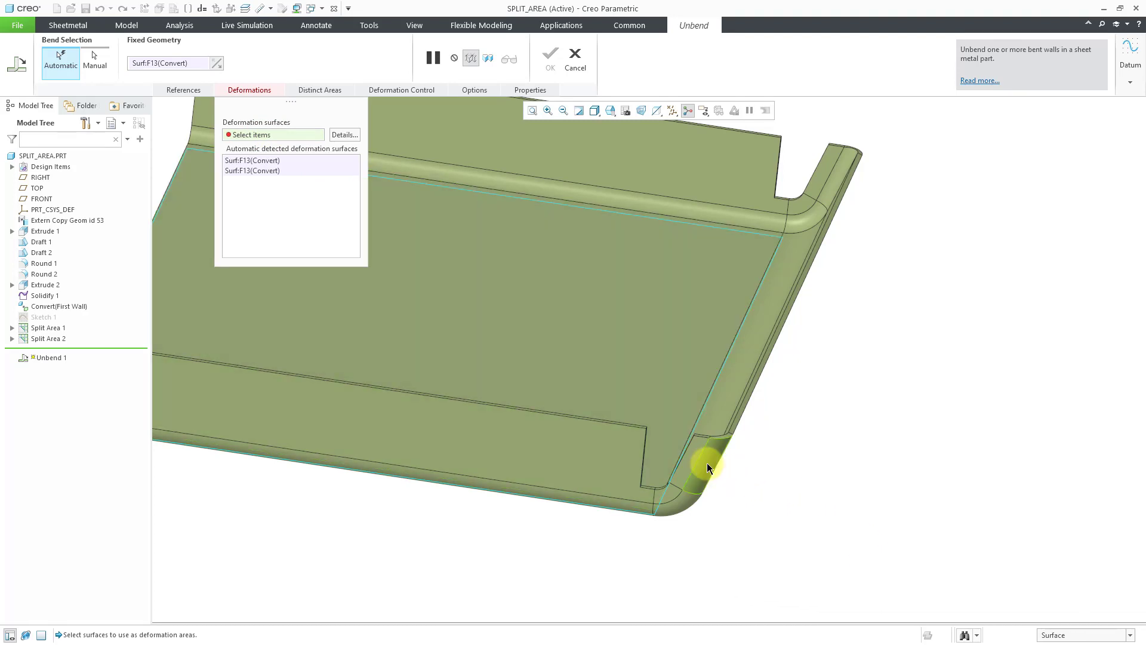
left_click(671, 498)
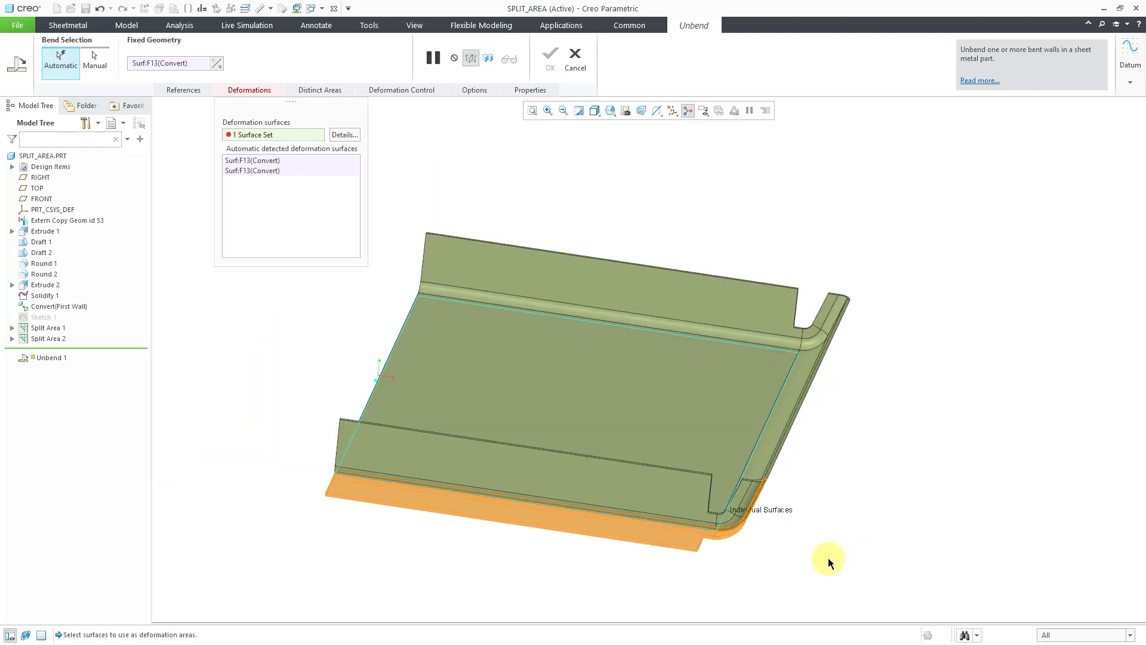
mouse_move(800, 544)
middle_mouse_down()
mouse_move(791, 558)
mouse_move(798, 550)
middle_mouse_up()
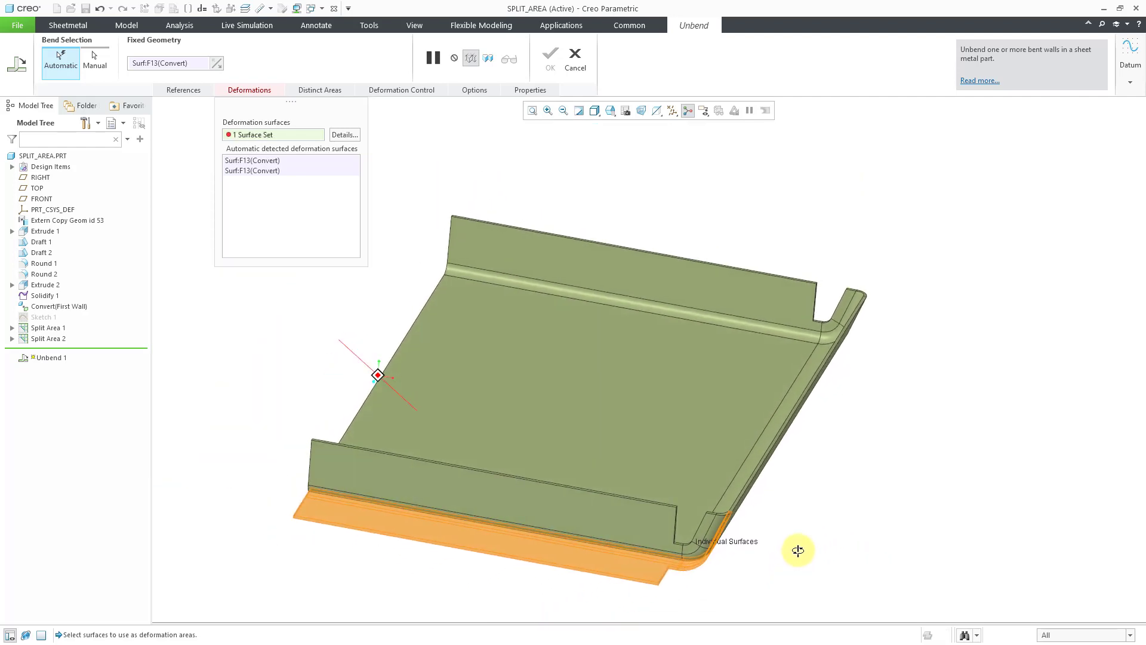
left_click(827, 327)
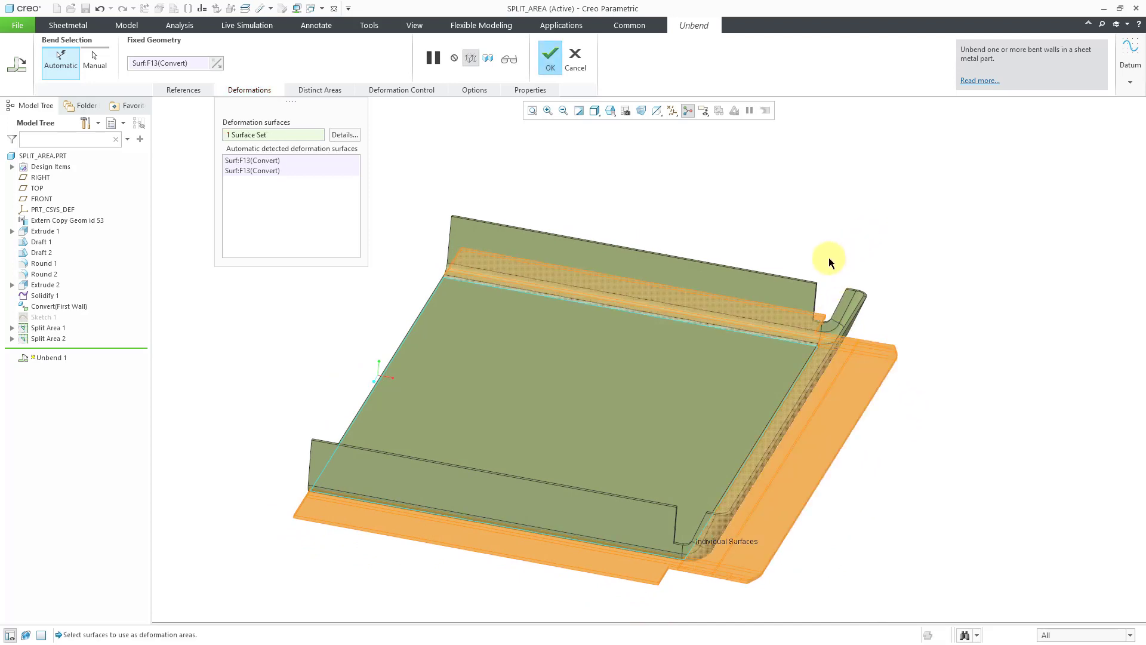
left_click(554, 62)
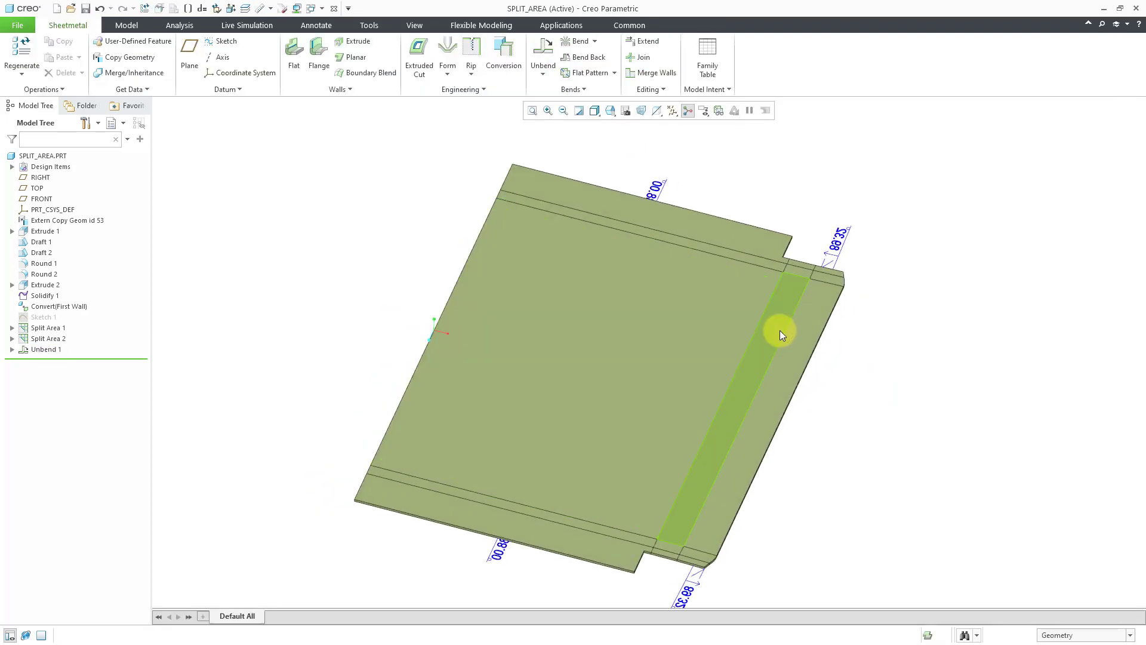
middle_click_drag(805, 359, 765, 276, "shift")
middle_click_drag(707, 406, 717, 530, "ctrl")
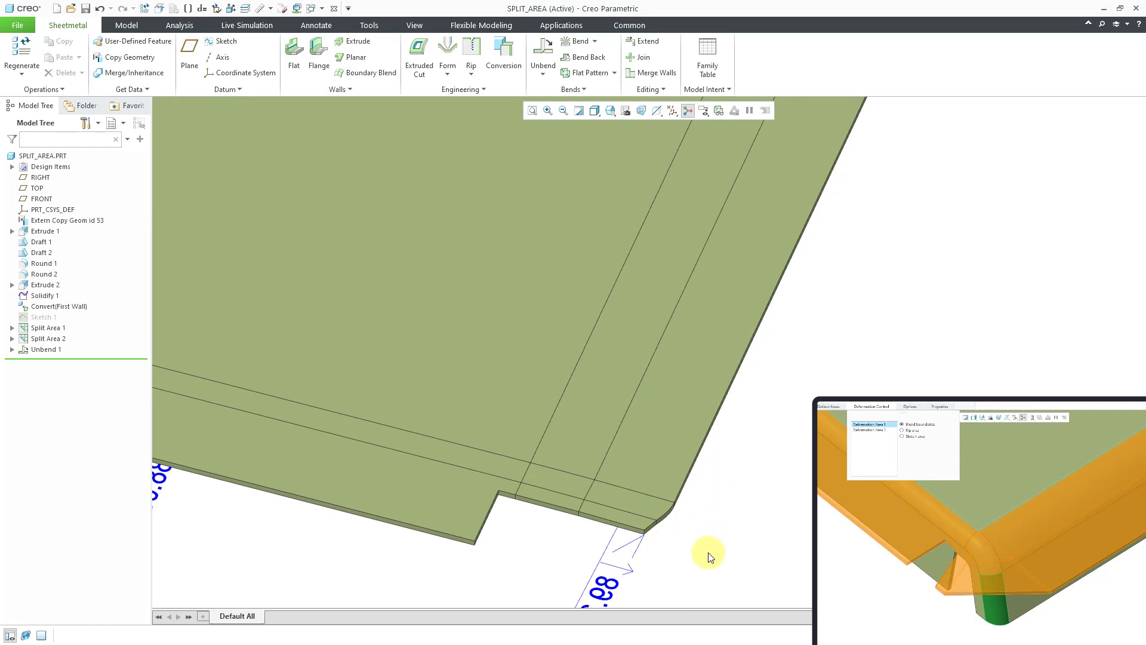
middle_click_drag(708, 553, 802, 468, "shift")
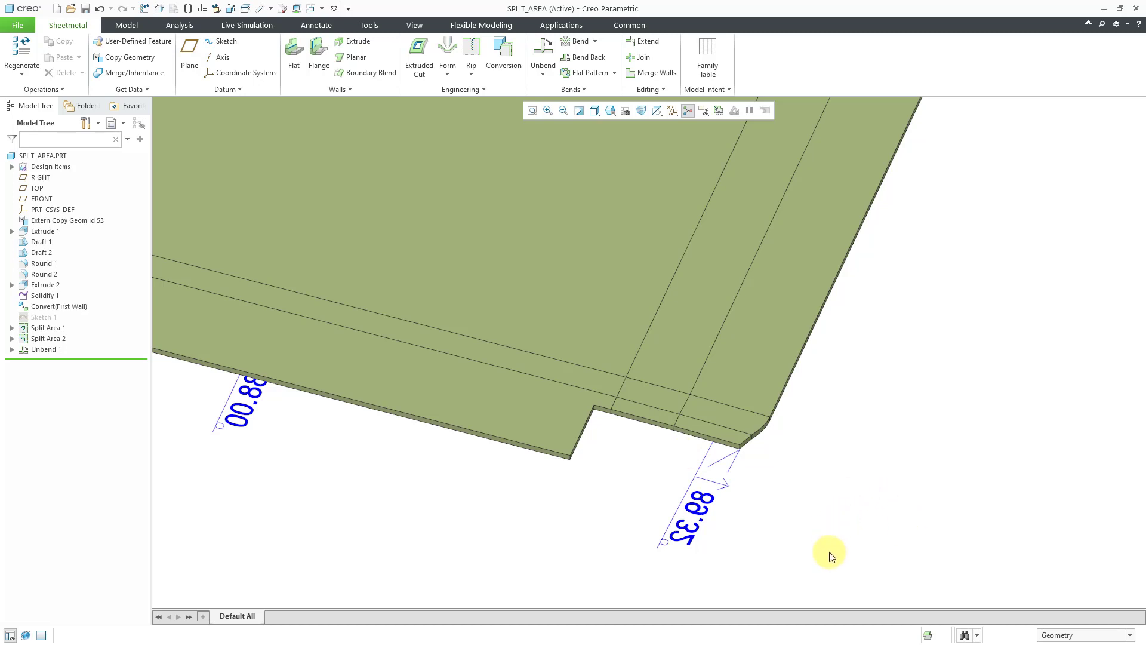
scroll(799, 549, "down", 4)
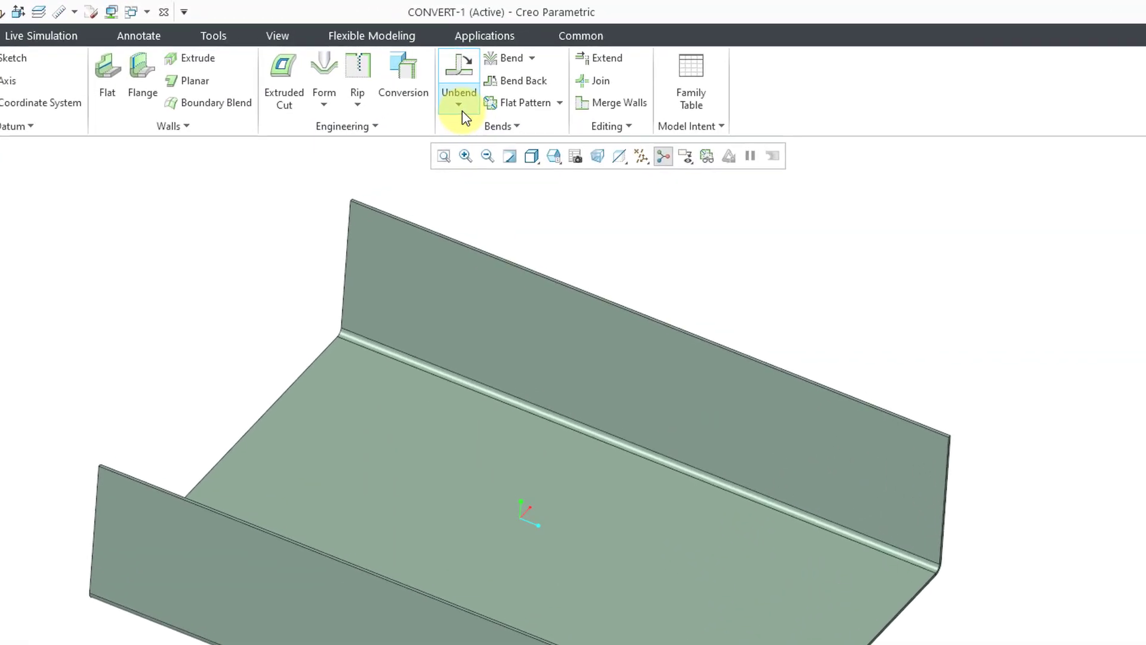
Step: Start a Transitional Unbend on the CONVERT-1 channel, then cancel and confirm abandoning it
left_click(543, 75)
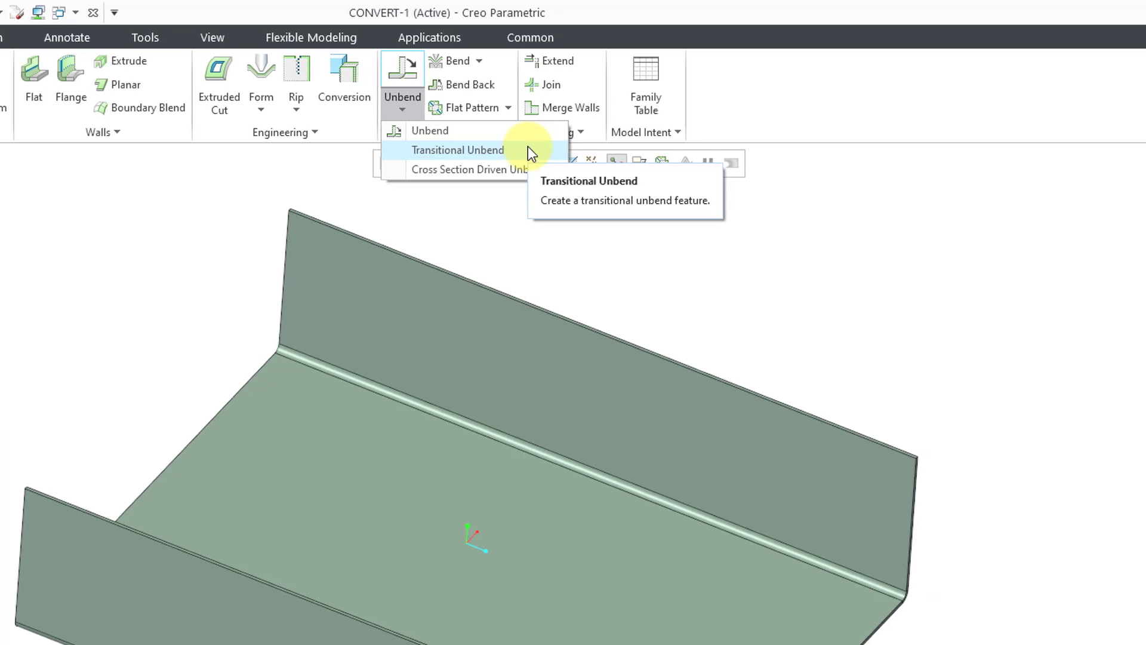
left_click(571, 149)
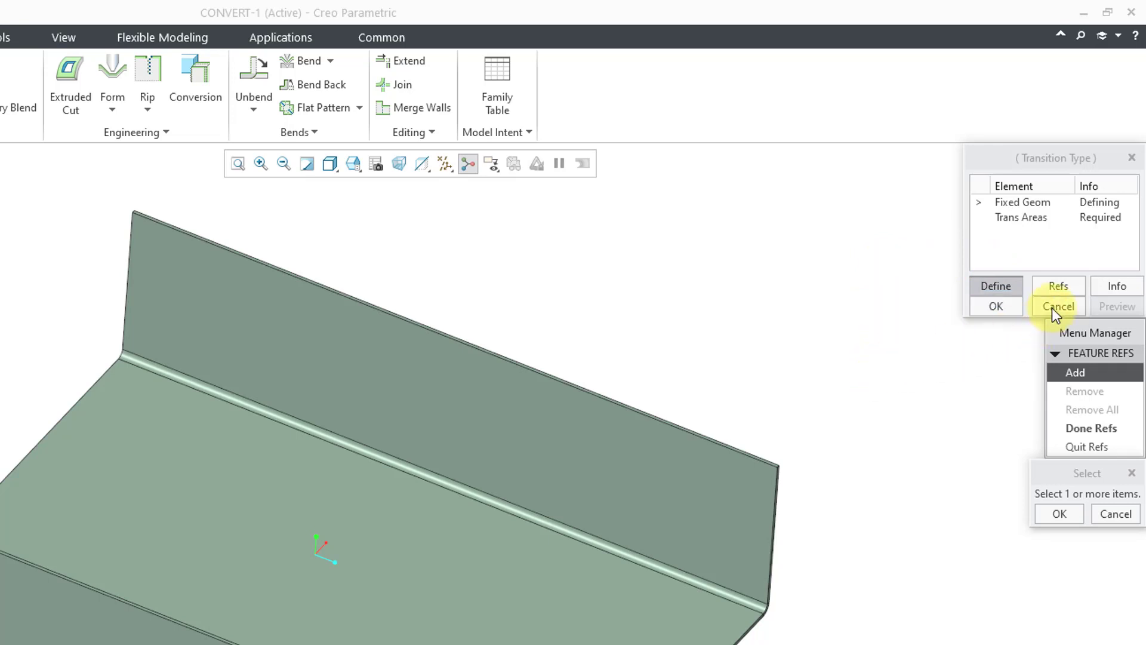
left_click(1054, 307)
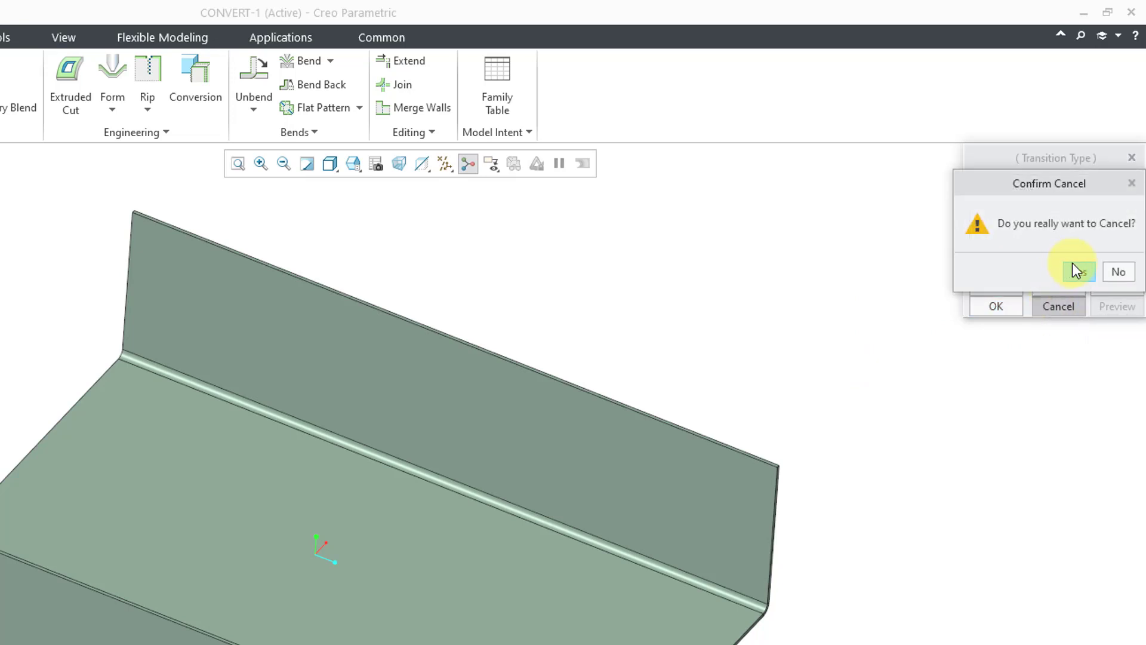
left_click(1081, 272)
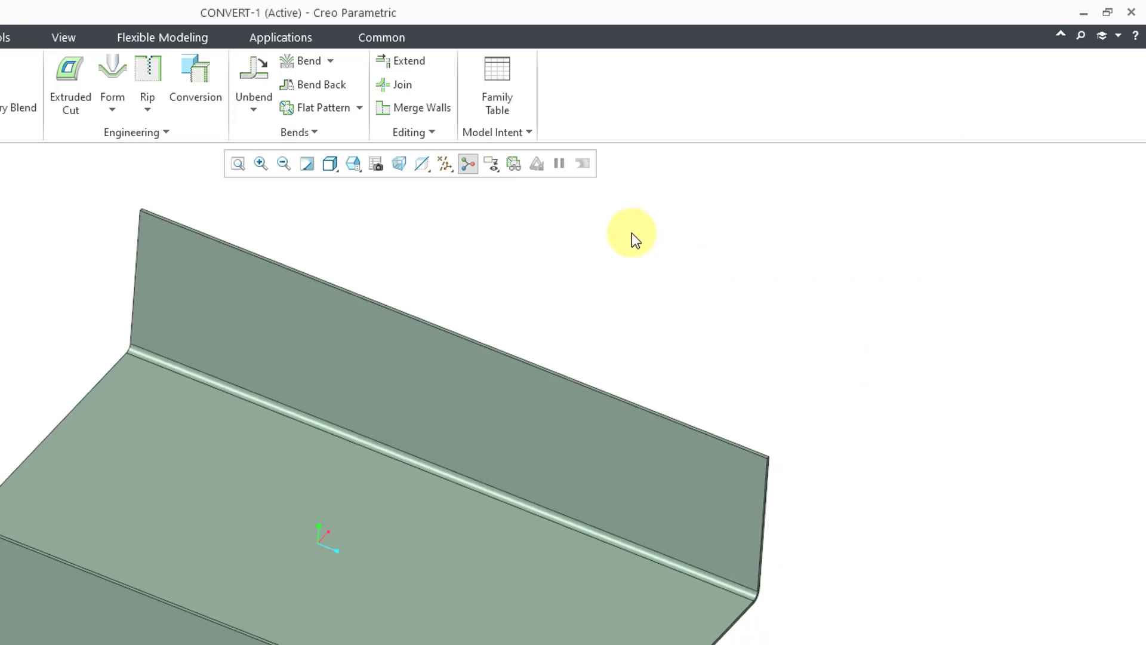
left_click(255, 113)
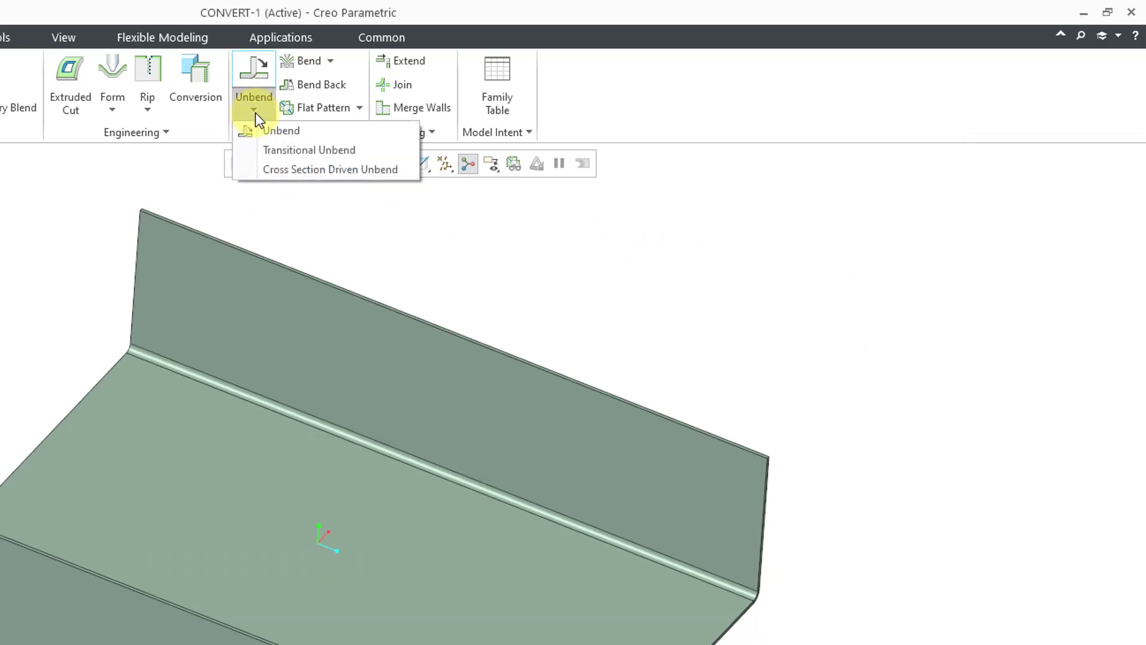
left_click(332, 170)
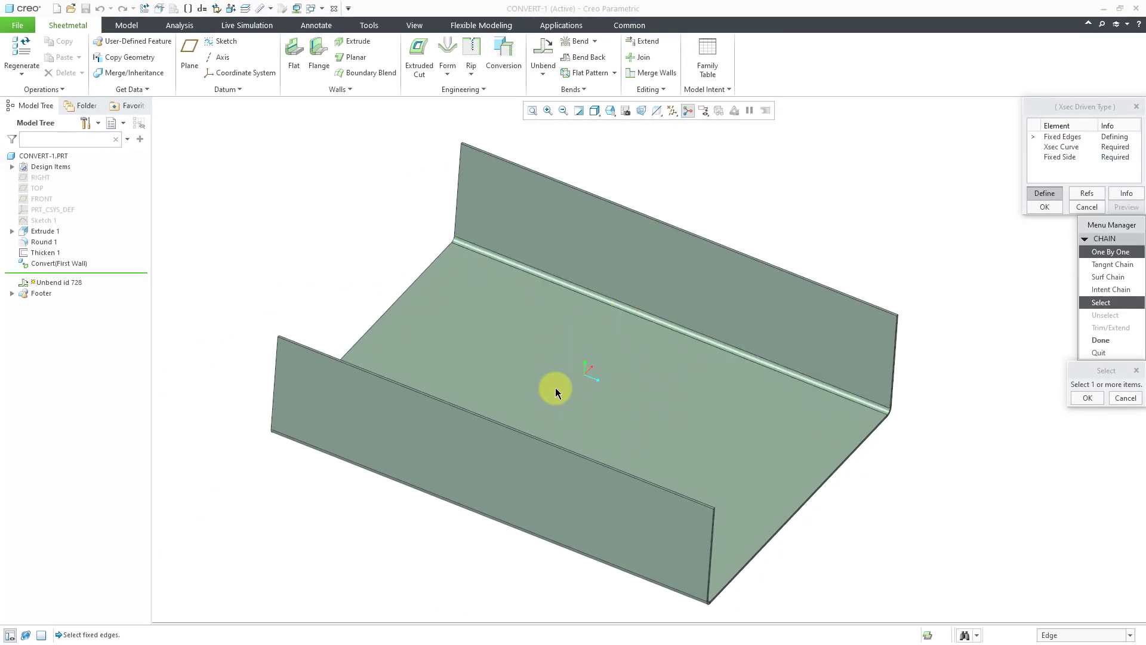
left_click(1087, 206)
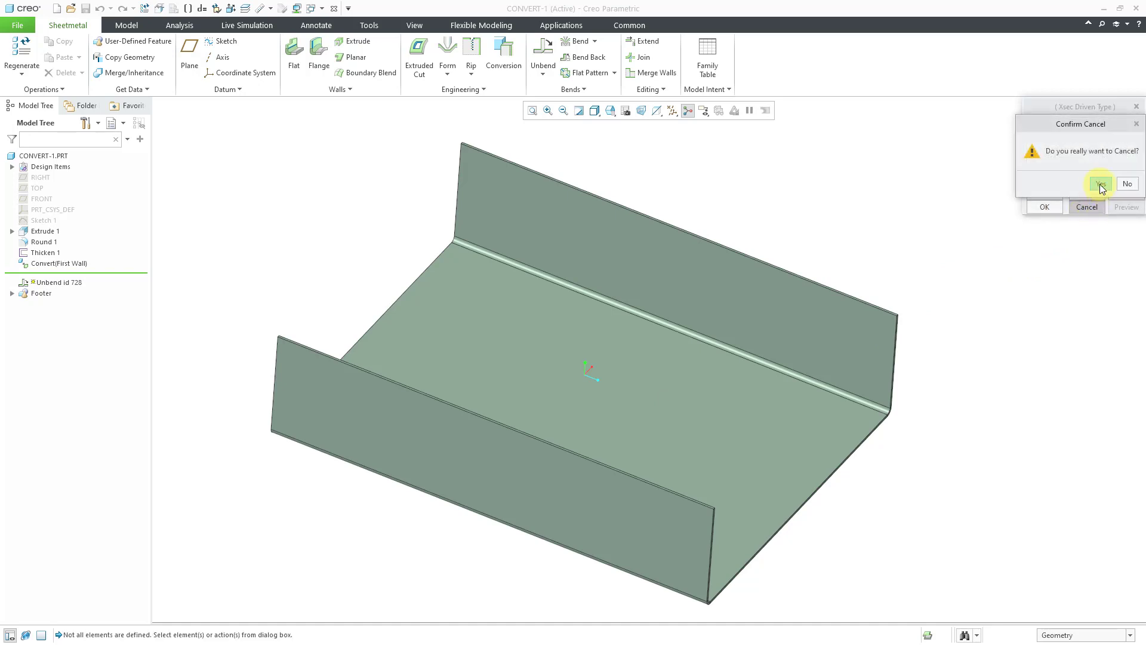
left_click(1102, 186)
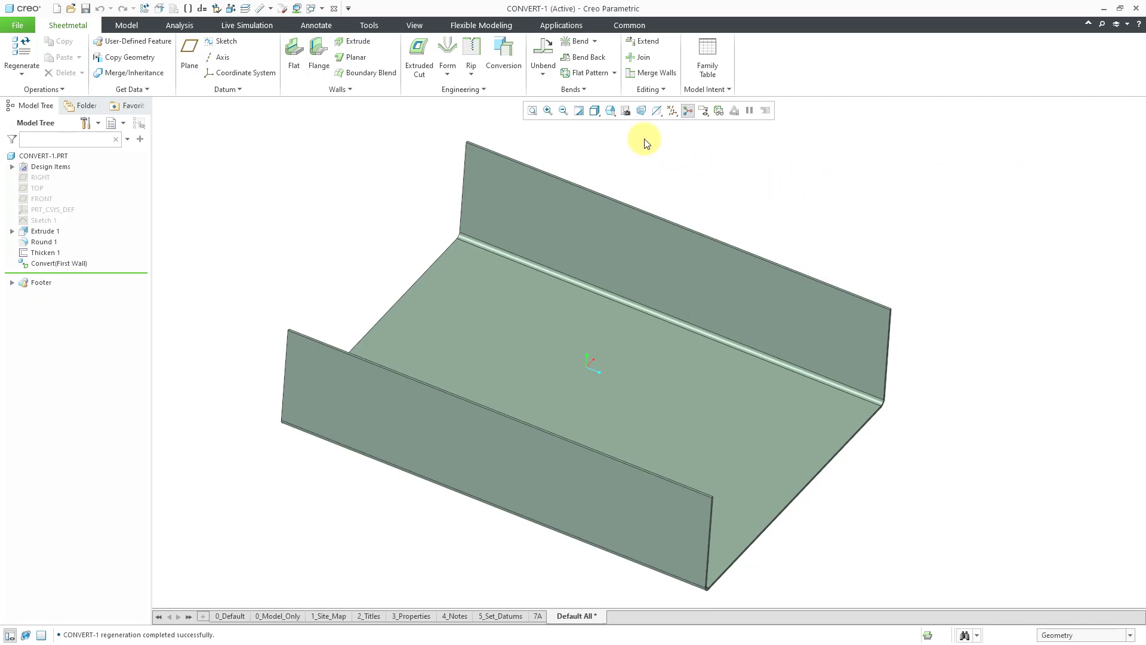
Step: Start a new split area sketched on the channel floor, viewed face-on
left_click(656, 92)
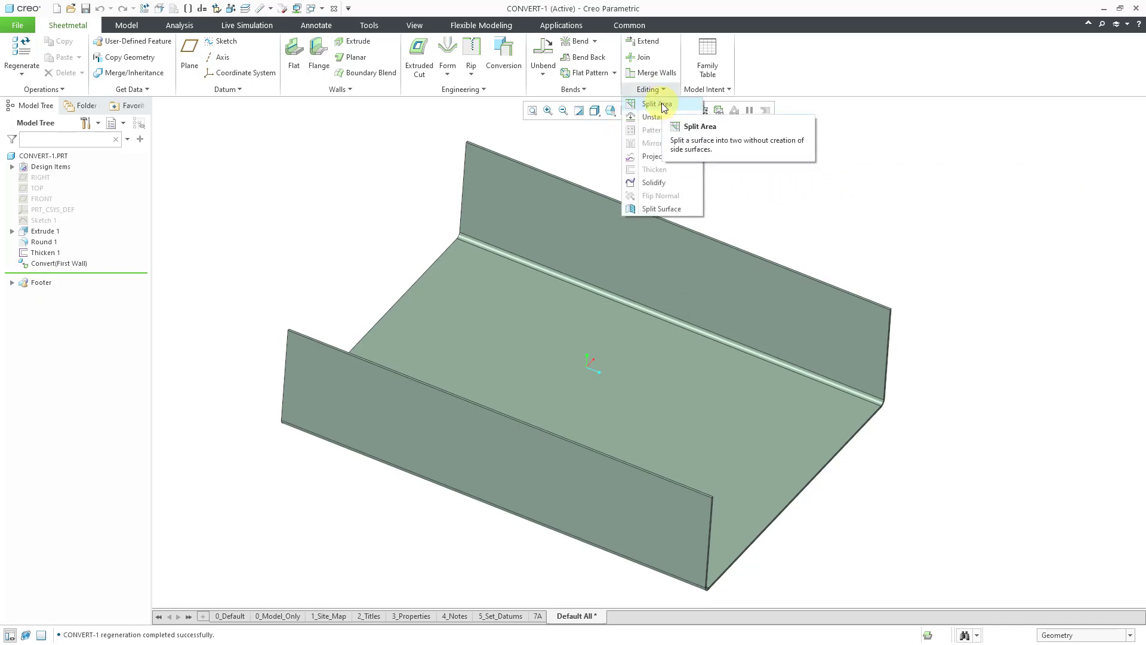
left_click(662, 103)
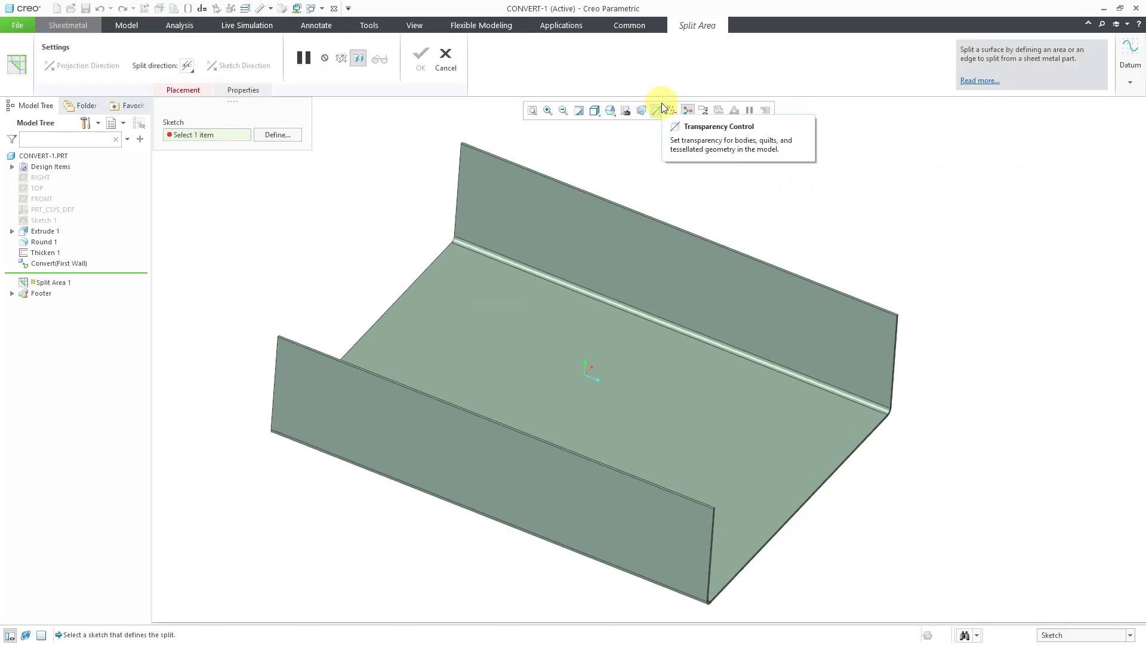
left_click(597, 371)
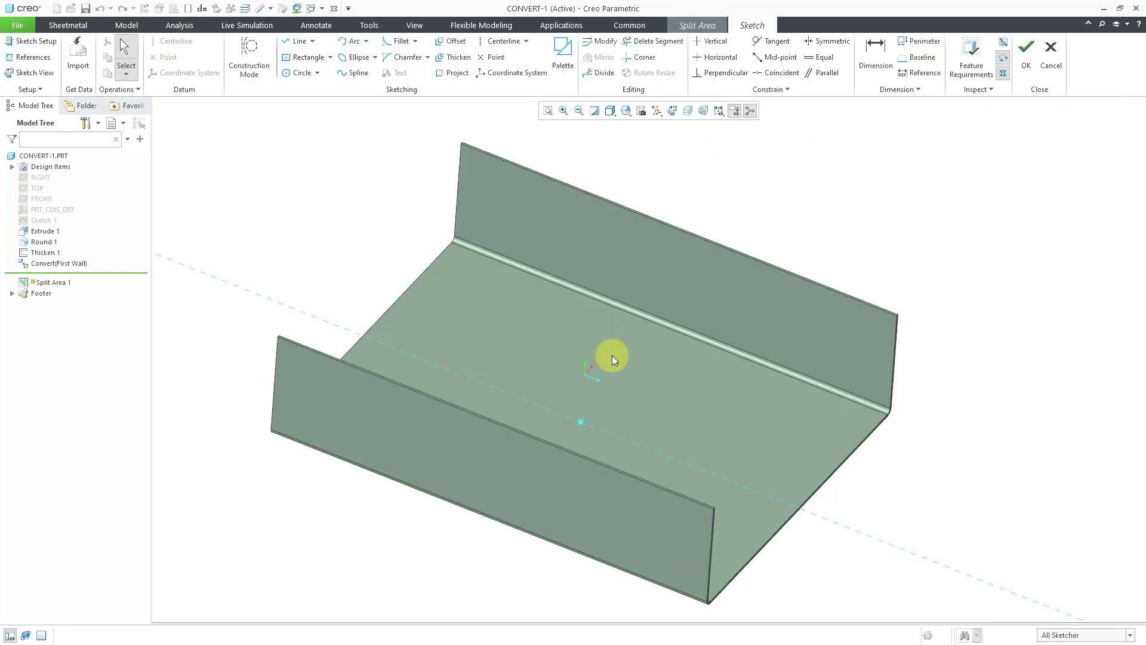
left_click(671, 114)
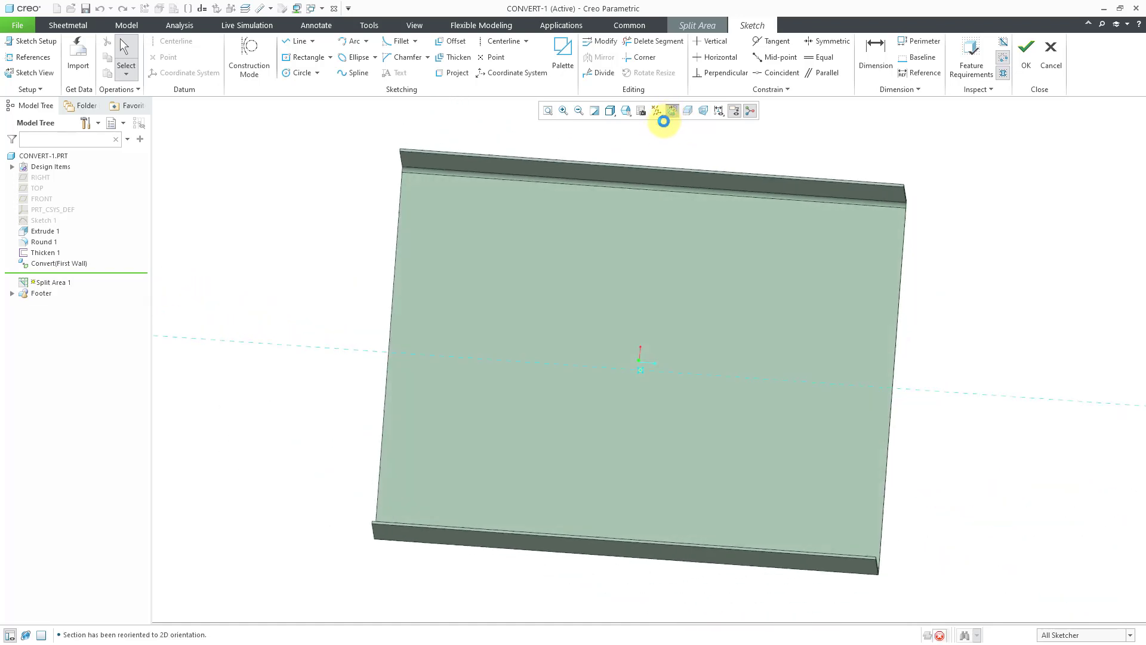
Step: Draw a 366.078 by 212.170 centre rectangle from the origin, extending past the floor edges
left_click(298, 58)
left_click(657, 363)
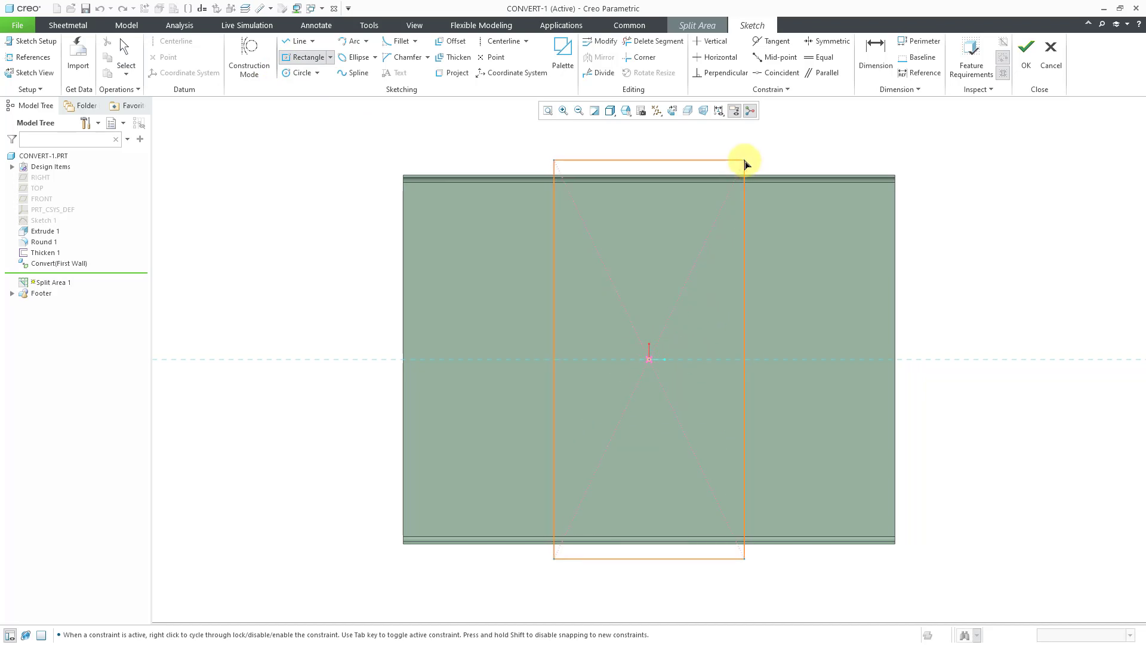
left_click(780, 136)
middle_click(804, 160)
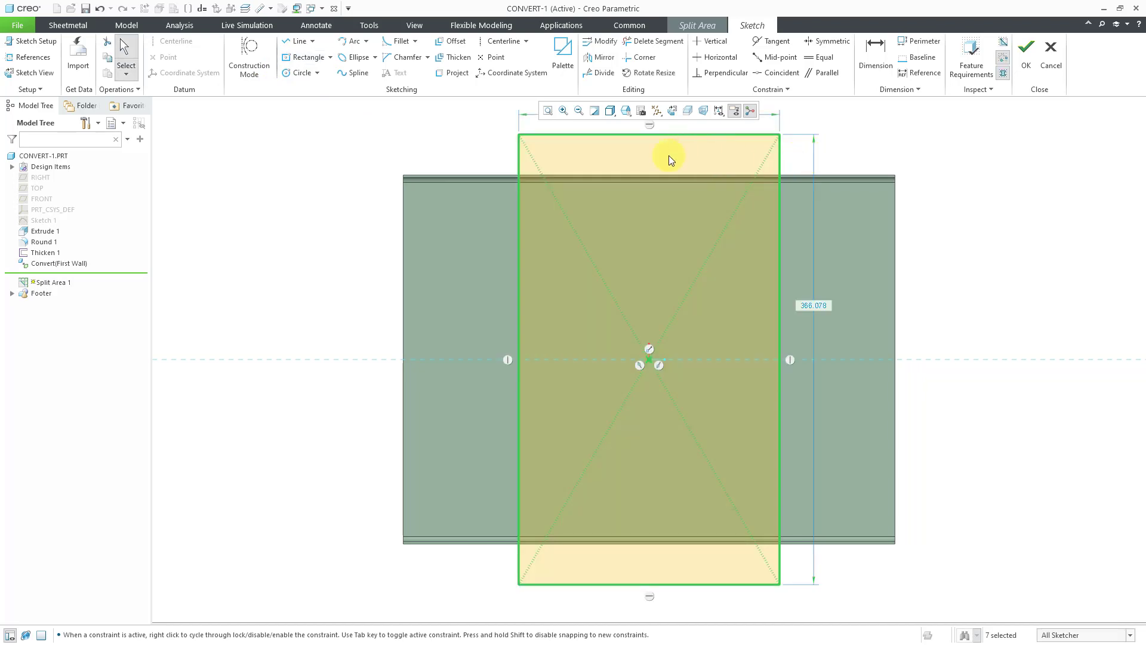
scroll(583, 481, "down", 3)
mouse_move(586, 478)
middle_mouse_down()
mouse_move(614, 396)
mouse_move(596, 359)
mouse_move(591, 372)
middle_mouse_up()
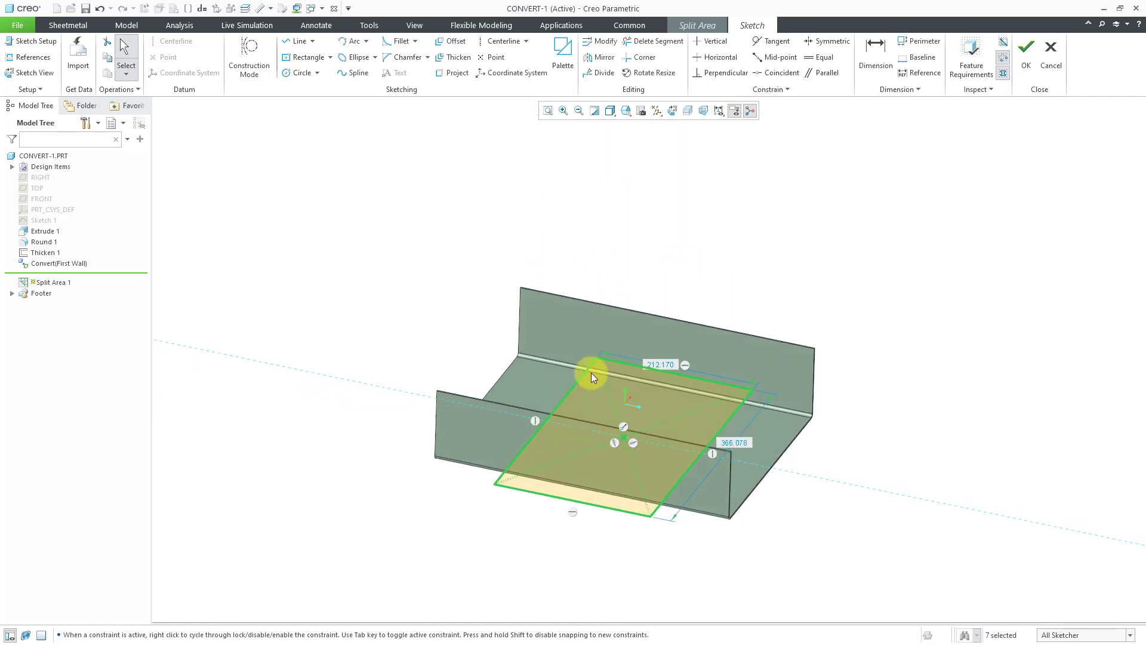
Step: Accept the rectangle sketch and finish Split Area 1 with the original projection direction
left_click(1025, 67)
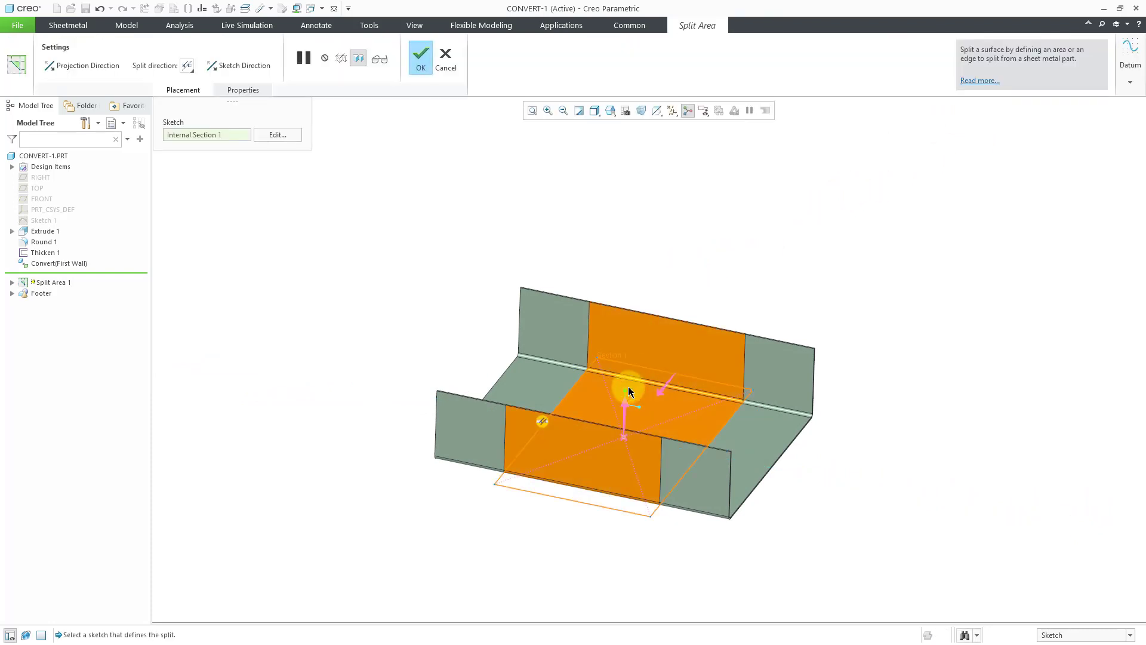
scroll(627, 406, "up", 2)
scroll(618, 477, "up", 3)
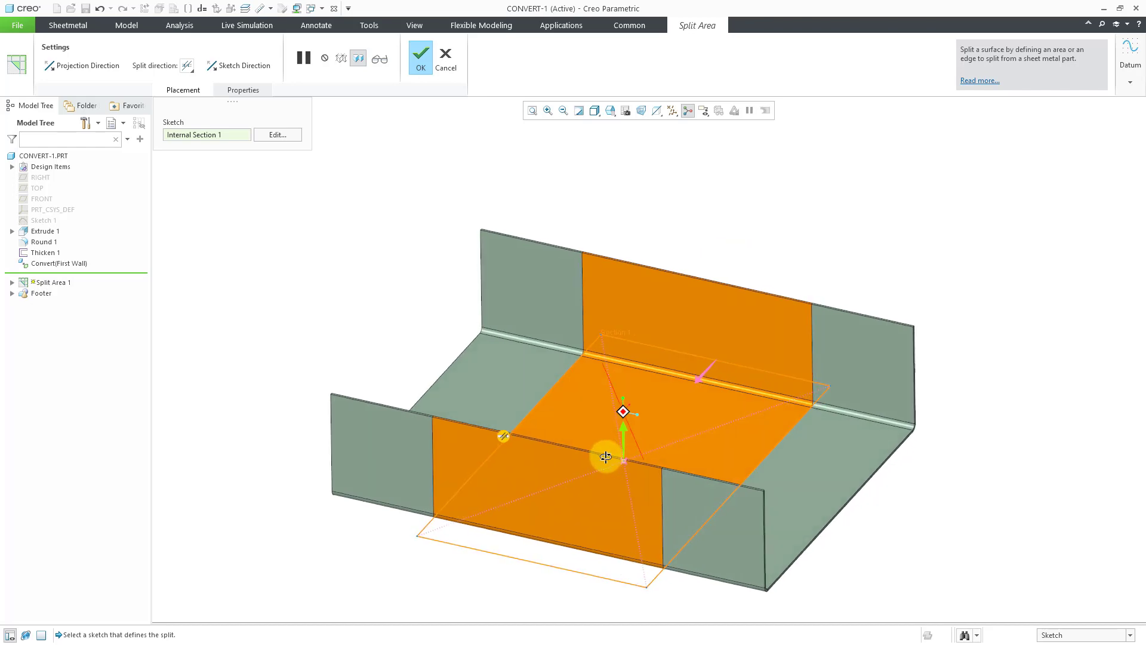
left_click(89, 68)
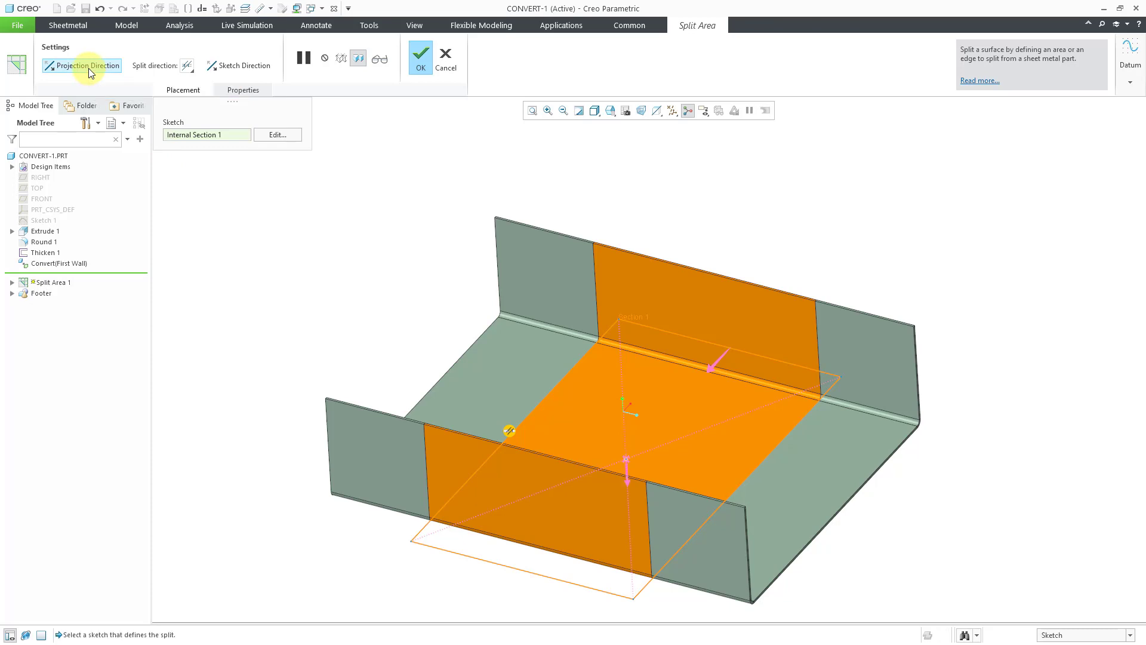
left_click(88, 68)
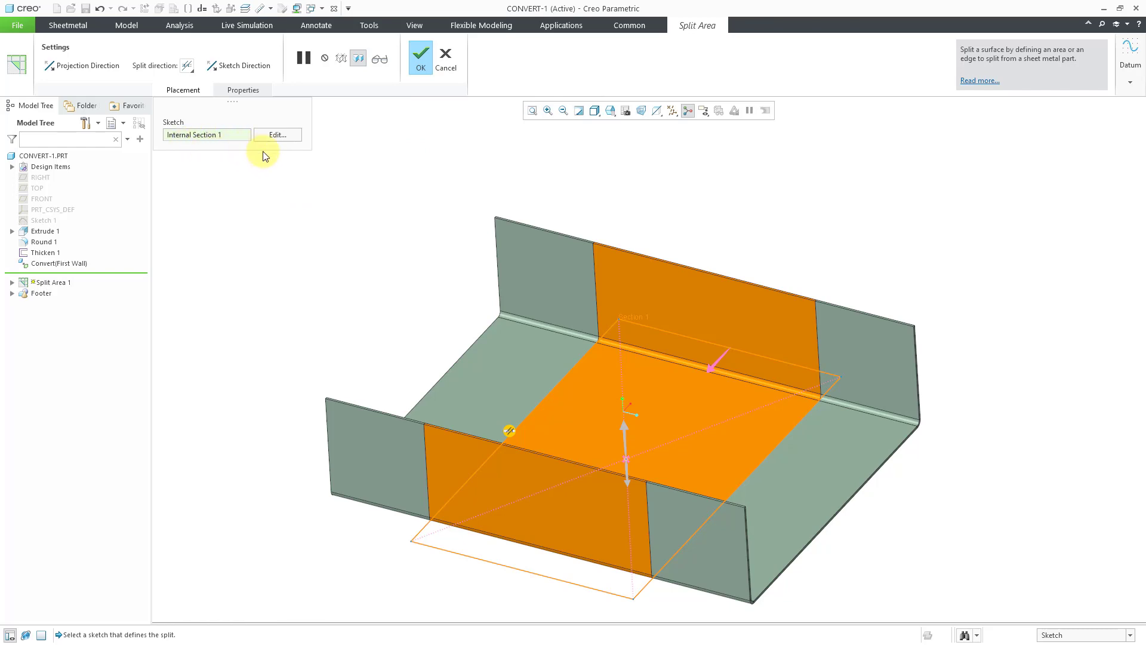
left_click(422, 60)
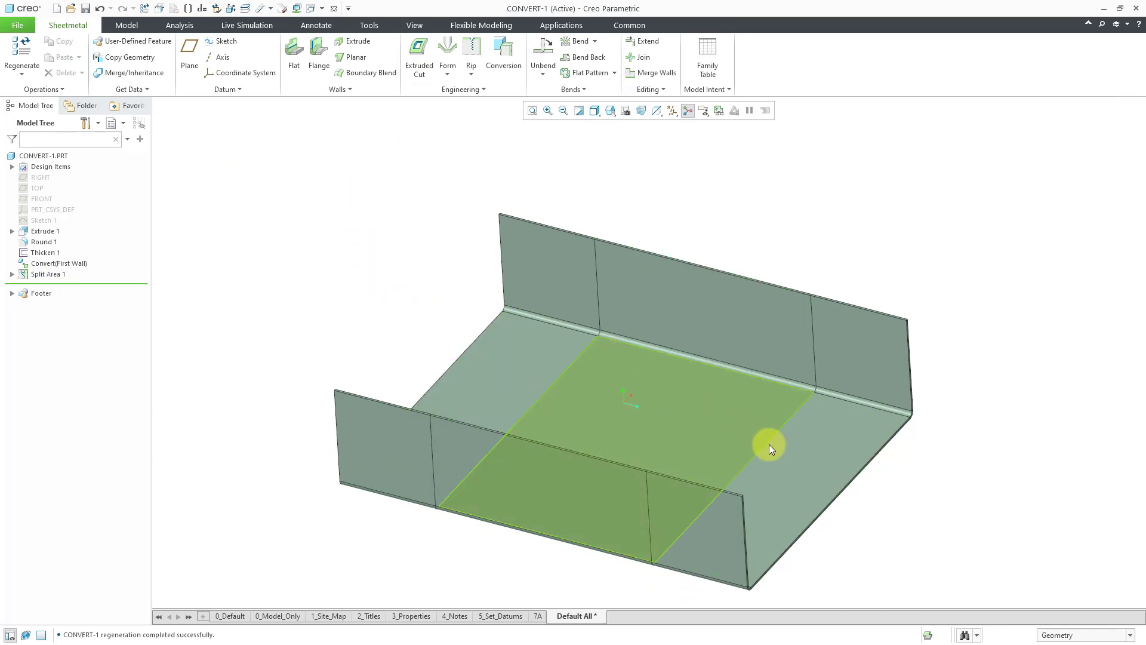
left_click(543, 74)
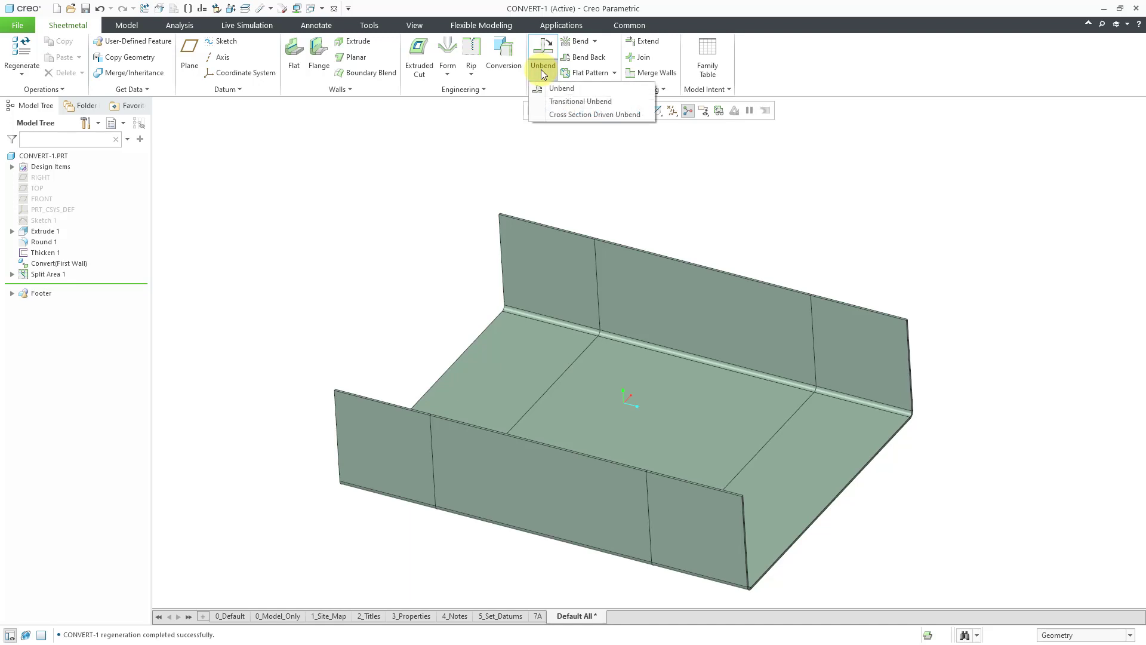
left_click(571, 102)
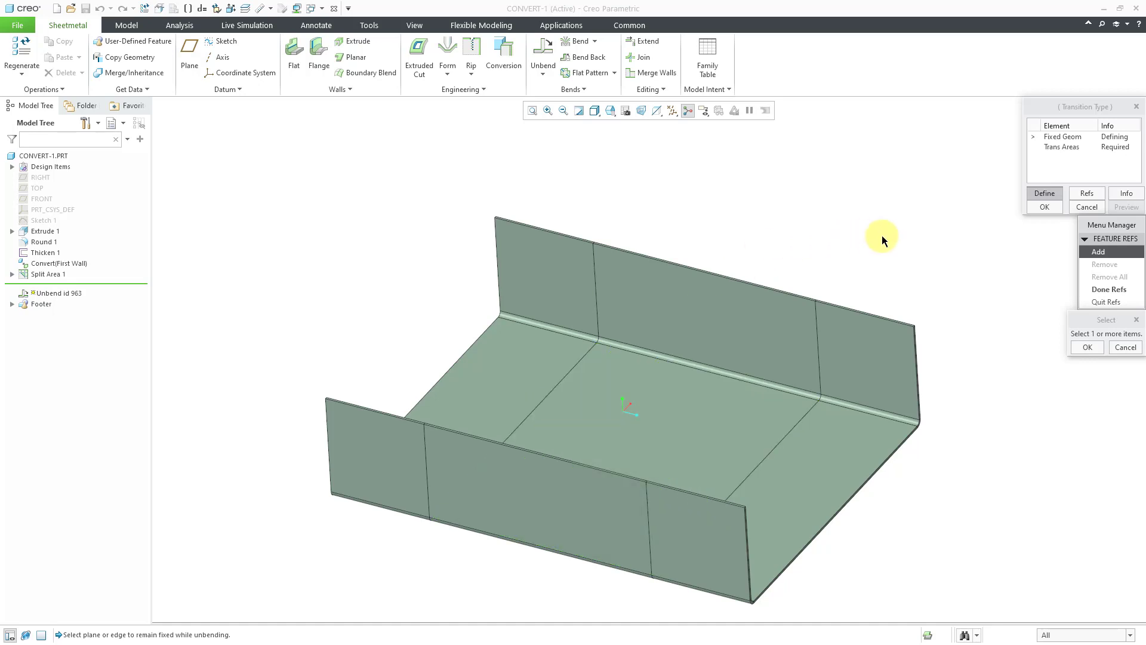
left_click(1088, 207)
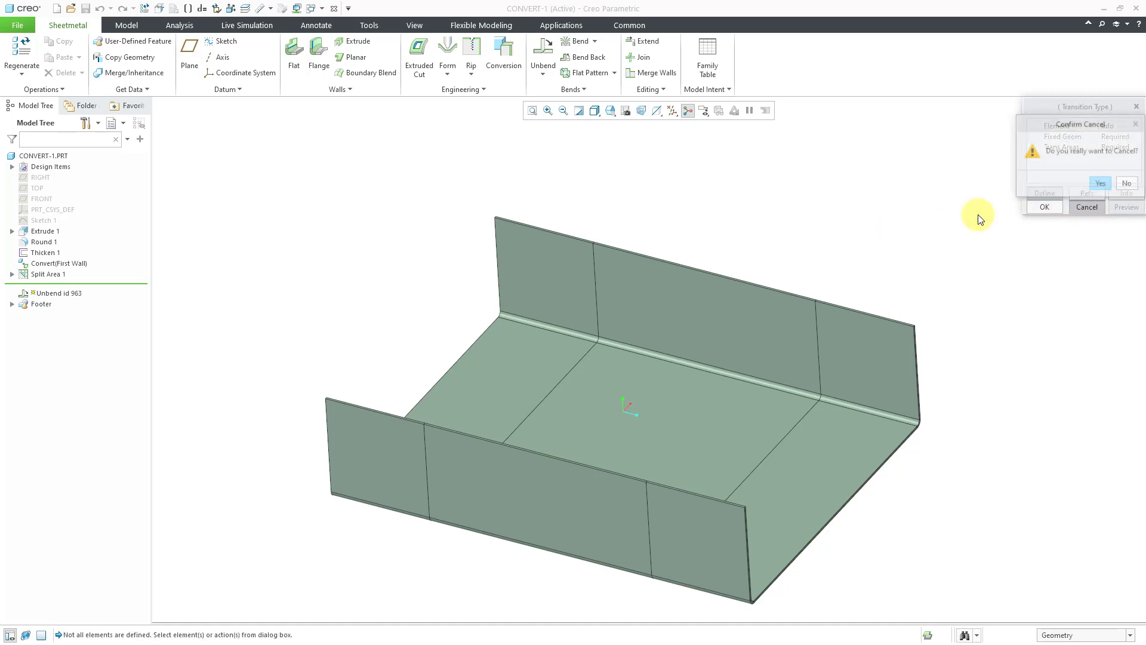
left_click(1104, 186)
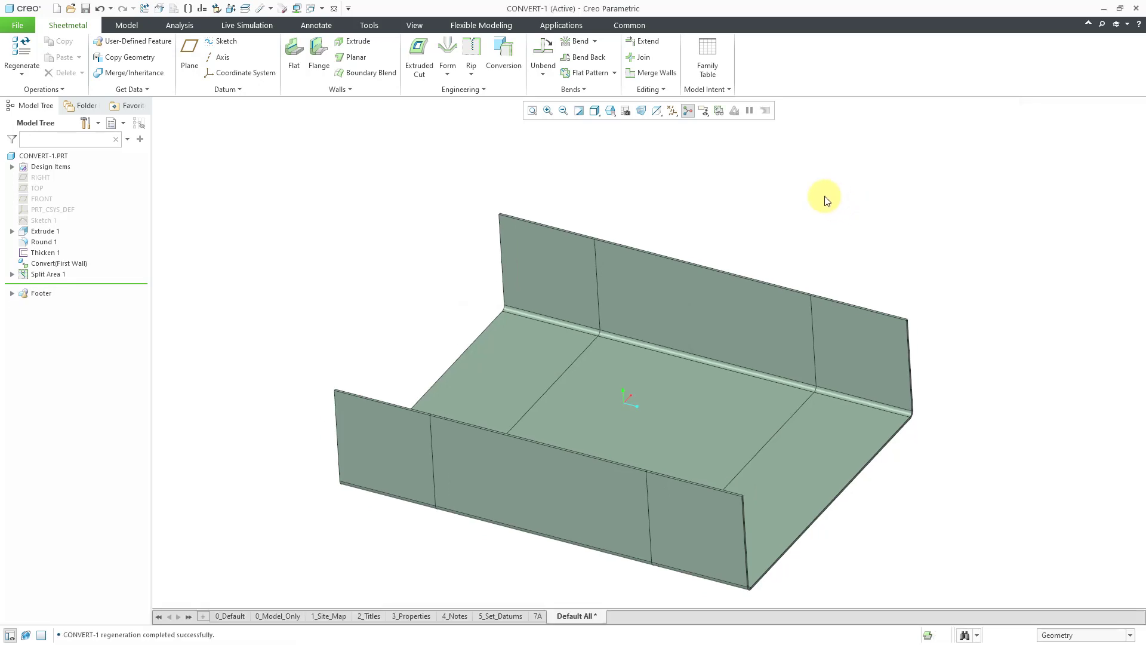